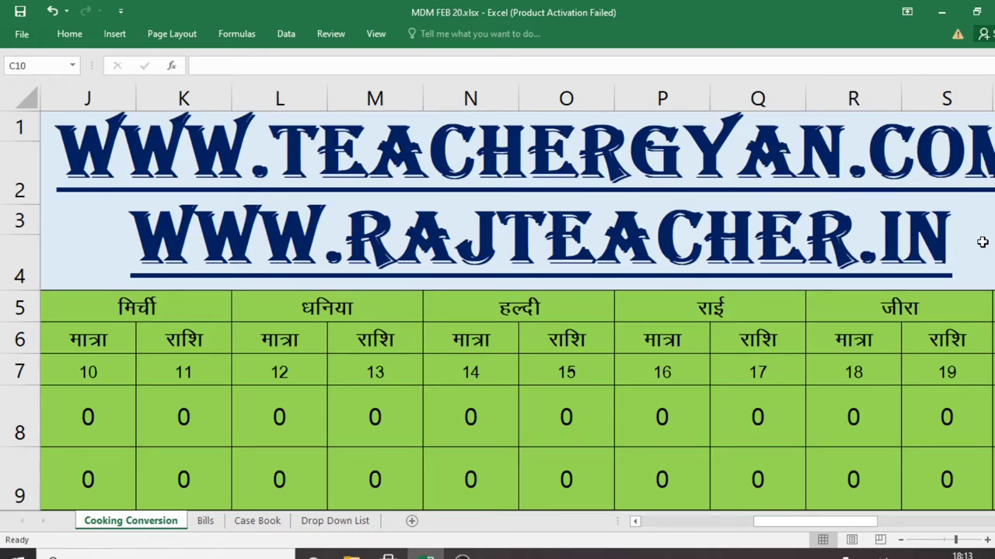
- Review the primary and upper-primary meal rates on the sheet
left_click_drag(805, 521, 666, 524)
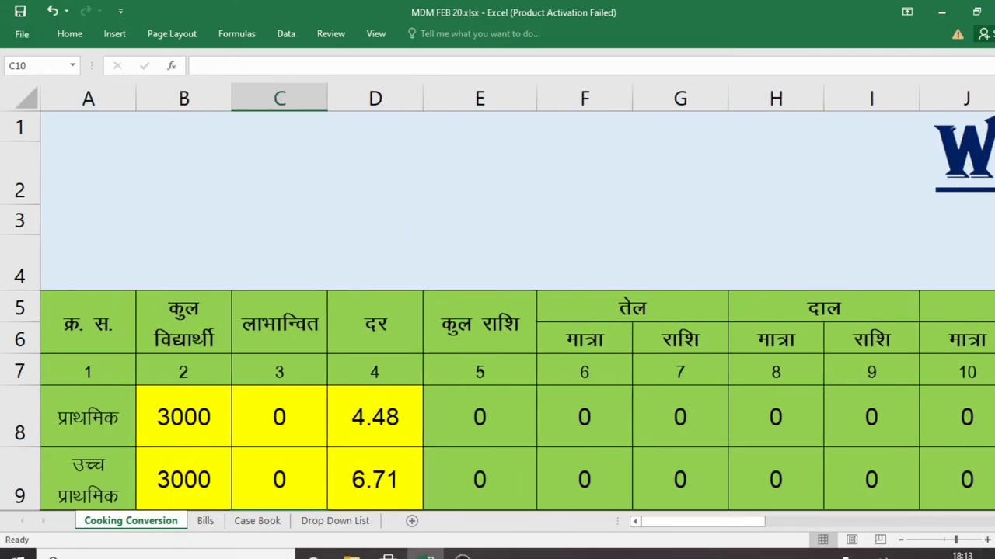
mouse_move(992, 149)
left_mouse_down()
mouse_move(992, 158)
mouse_move(992, 149)
left_mouse_up()
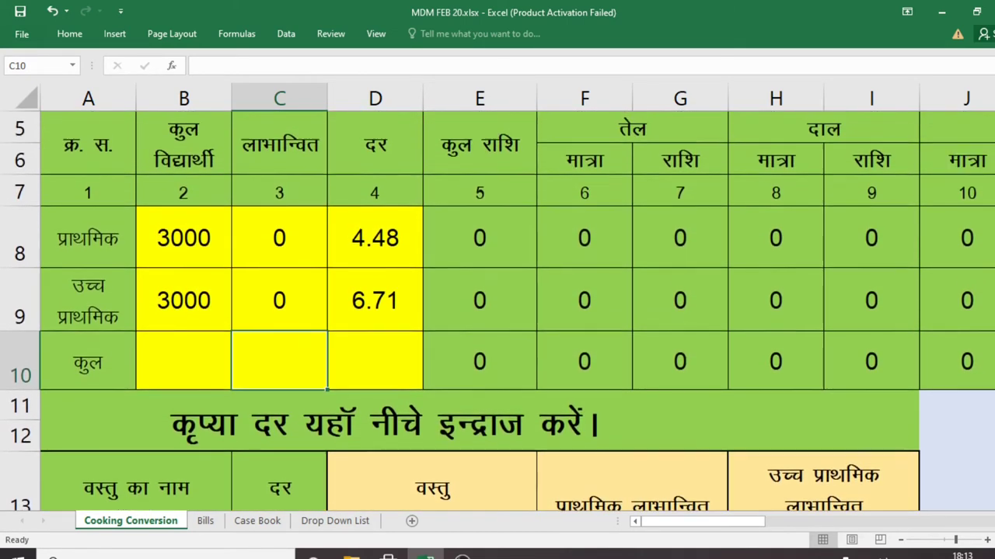
left_click(358, 227)
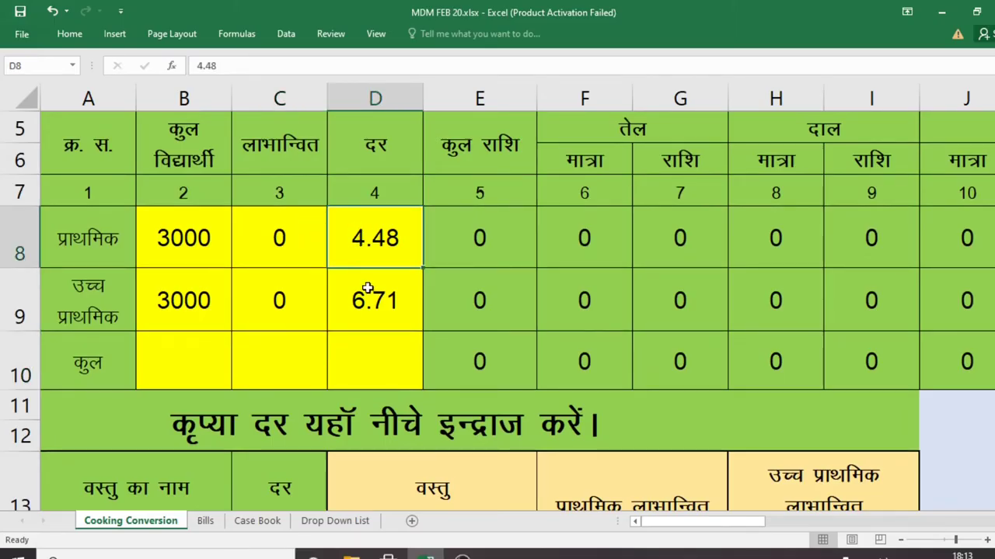
left_click(396, 313)
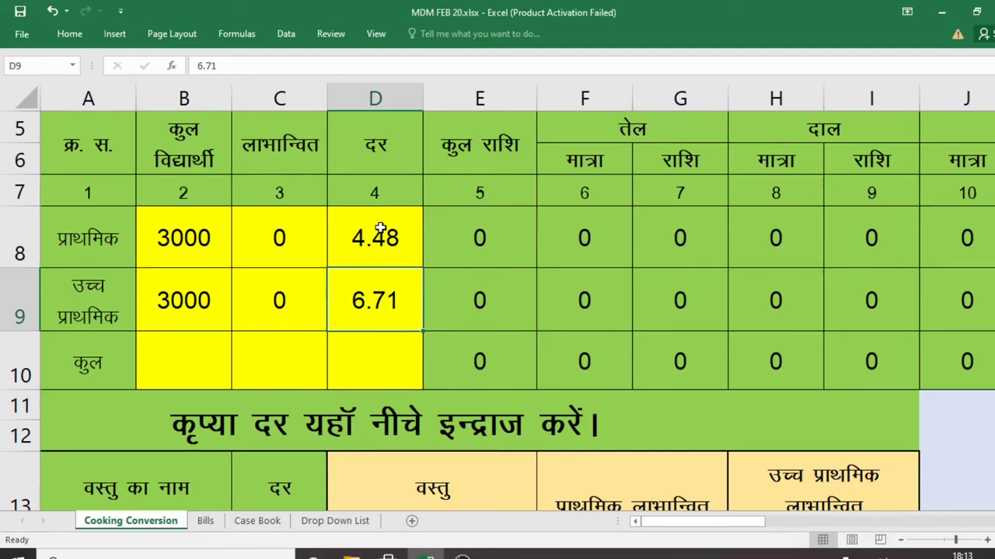
- Enter 2356 primary beneficiaries in C8 and 2752 upper-primary in C9, correcting 2500
left_click(283, 231)
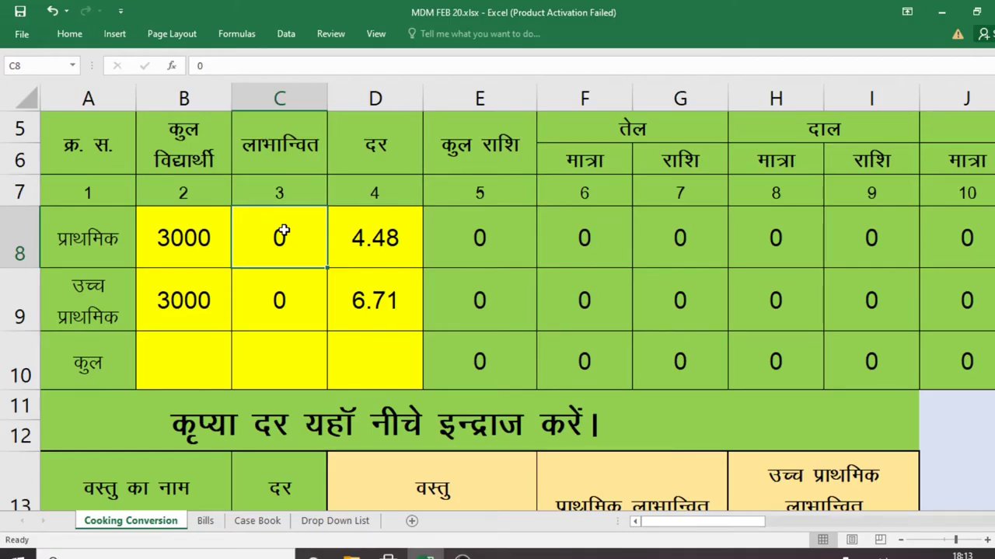
type("23")
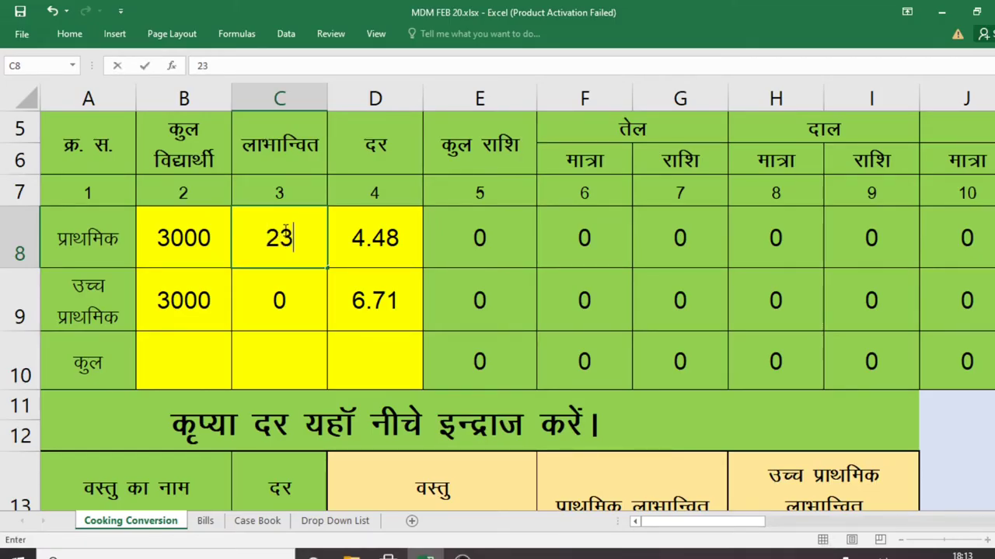
type("56")
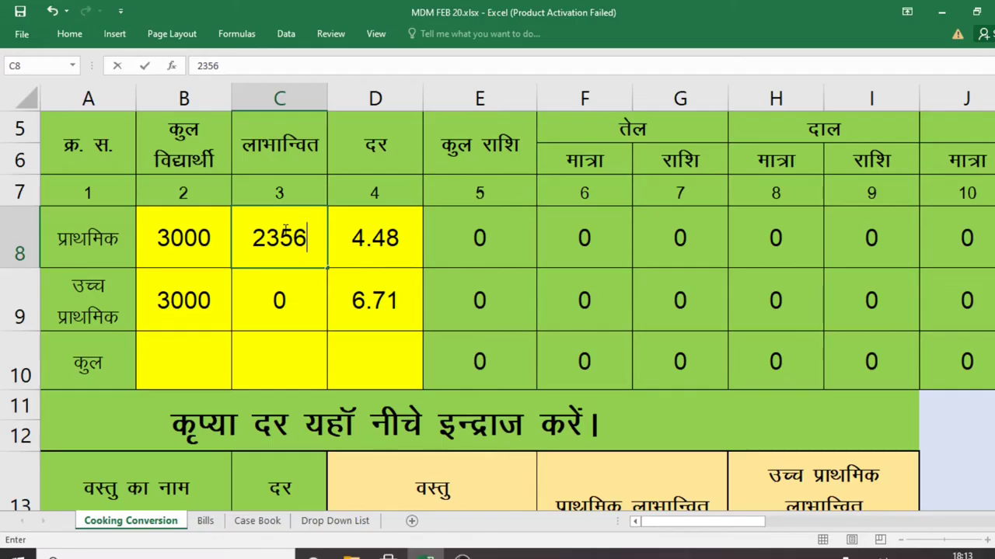
key("Return")
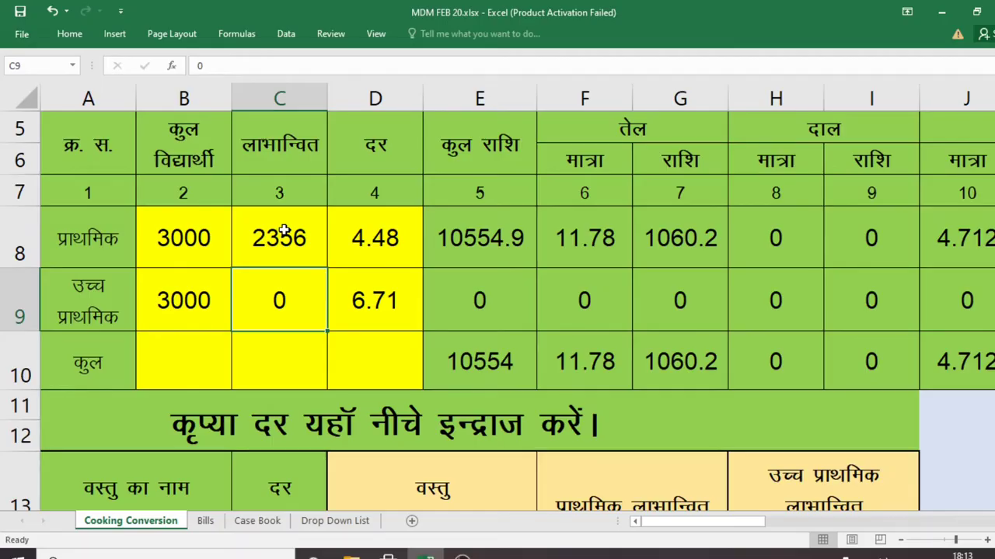
type("2500")
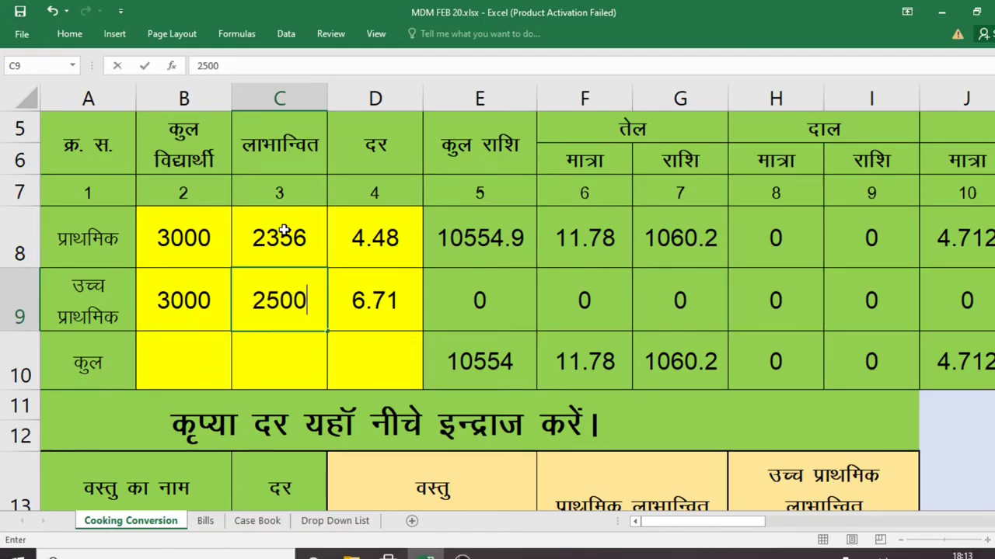
key("Return")
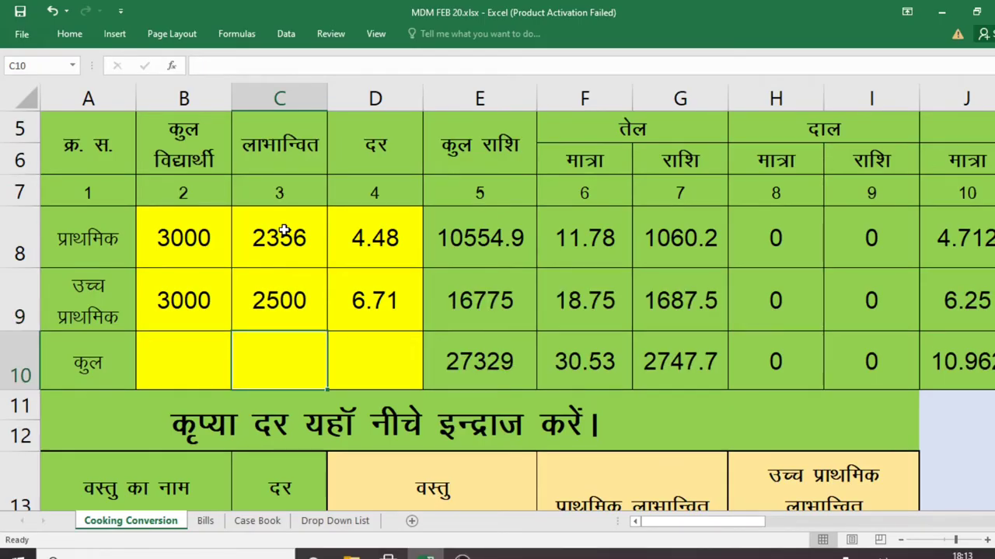
key("Up")
type("2752")
key("Return")
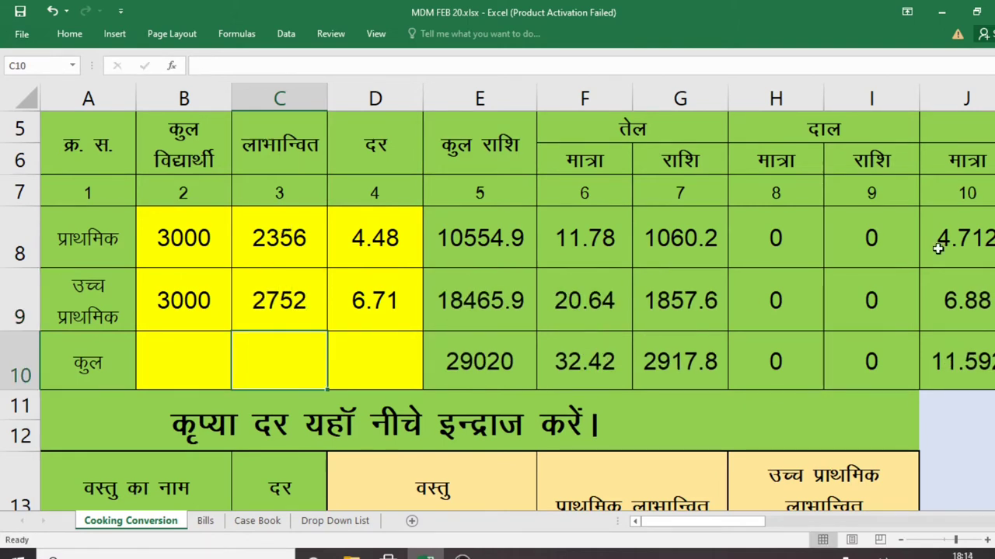
scroll(497, 311, "down", 2)
scroll(816, 240, "down", 1)
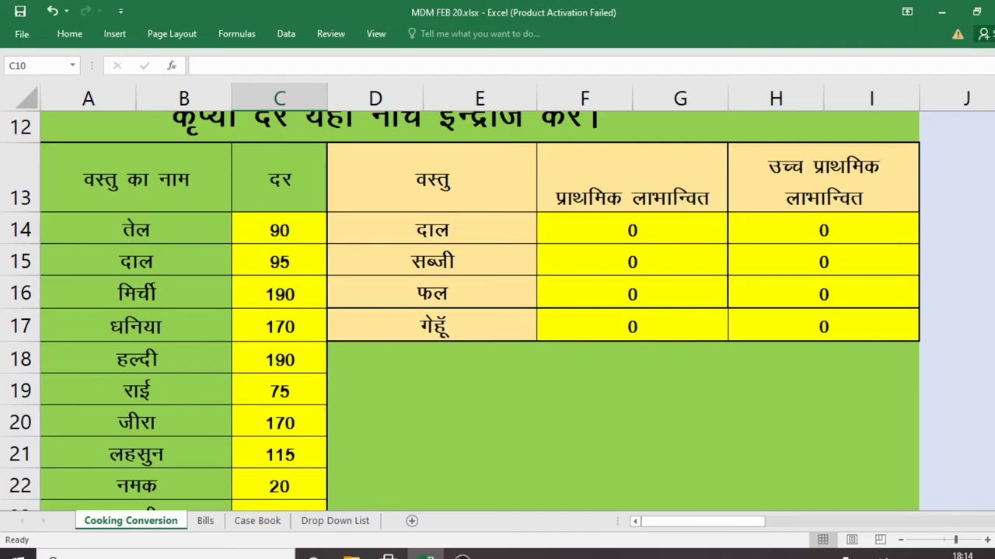
left_click_drag(991, 326, 991, 342)
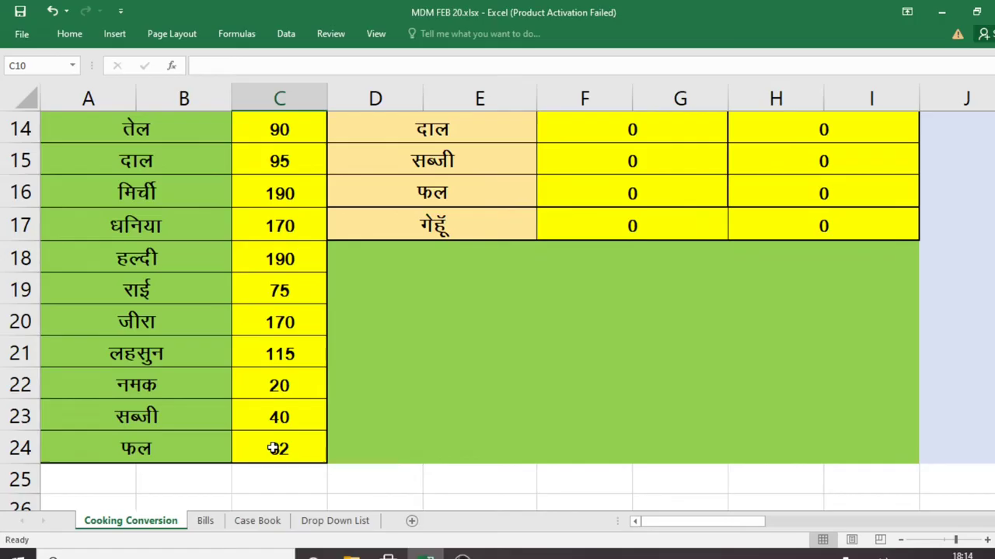
scroll(600, 240, "up", 1)
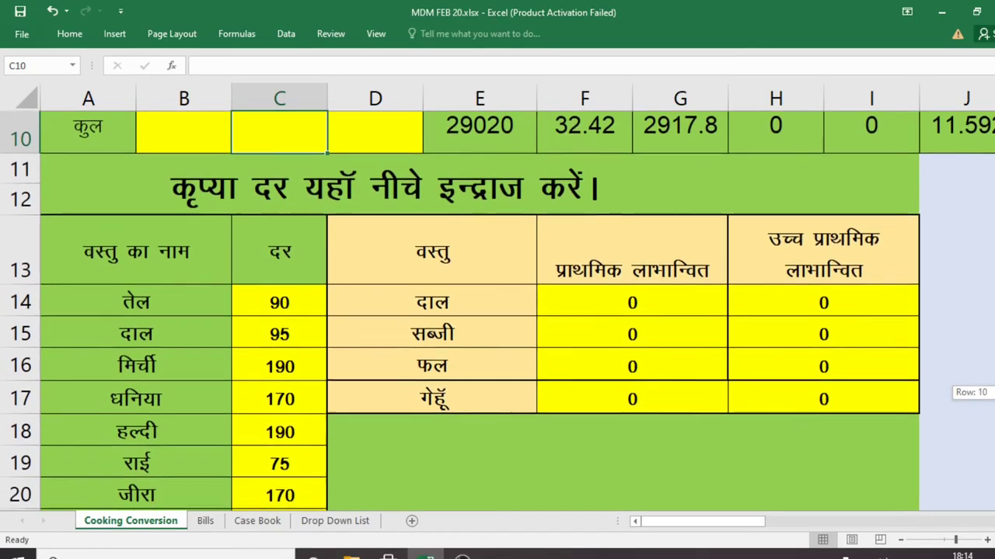
scroll(601, 240, "down", 1)
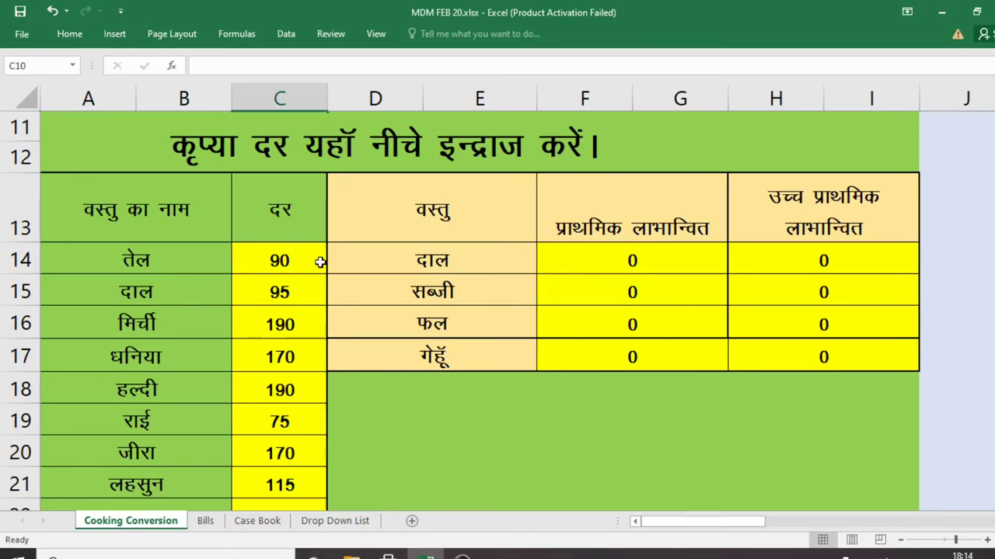
left_click(588, 265)
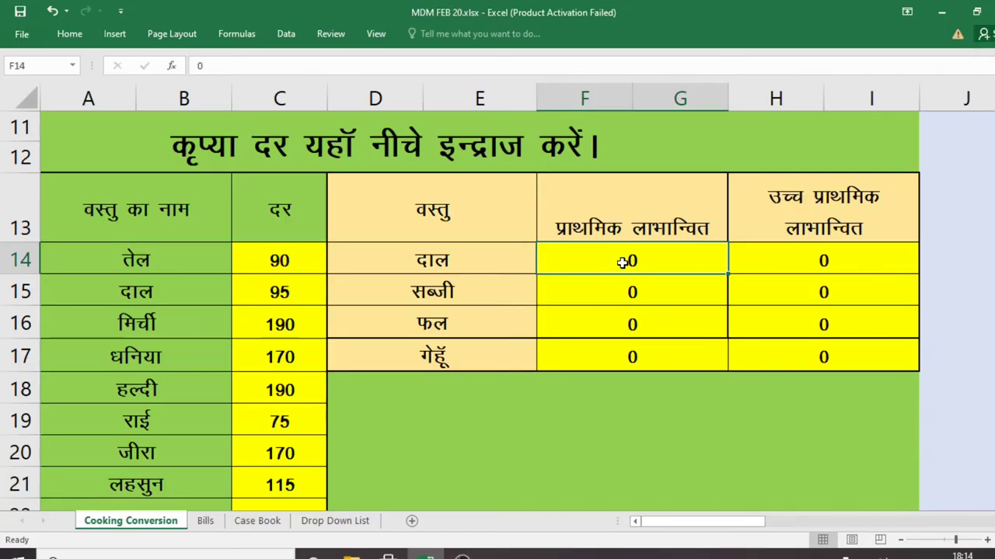
- Enter primary counts 1125, 1269, 303 and 152 into F14:F17
type("112")
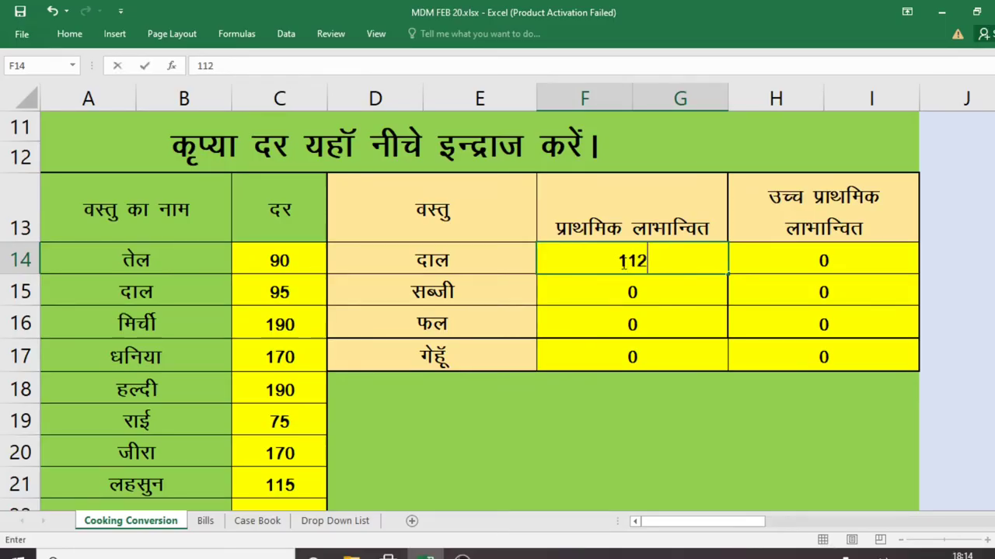
type("5")
key("Return")
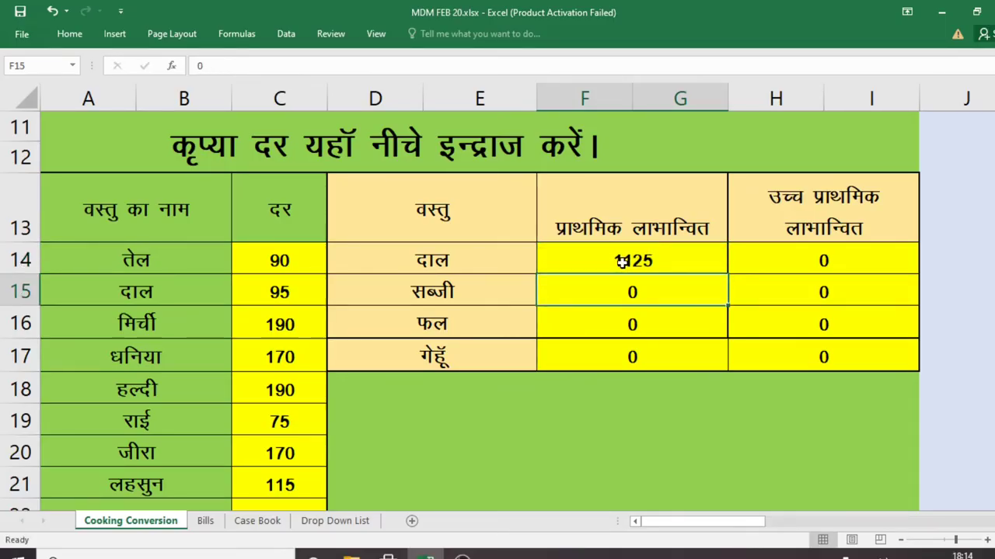
type("1269")
key("Return")
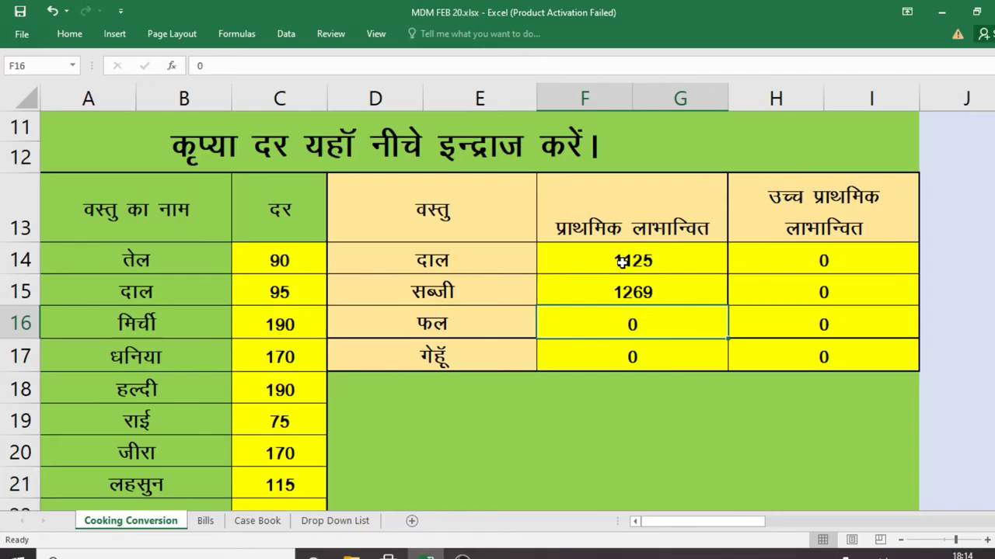
type("303")
key("ctrl+Return")
key("Return")
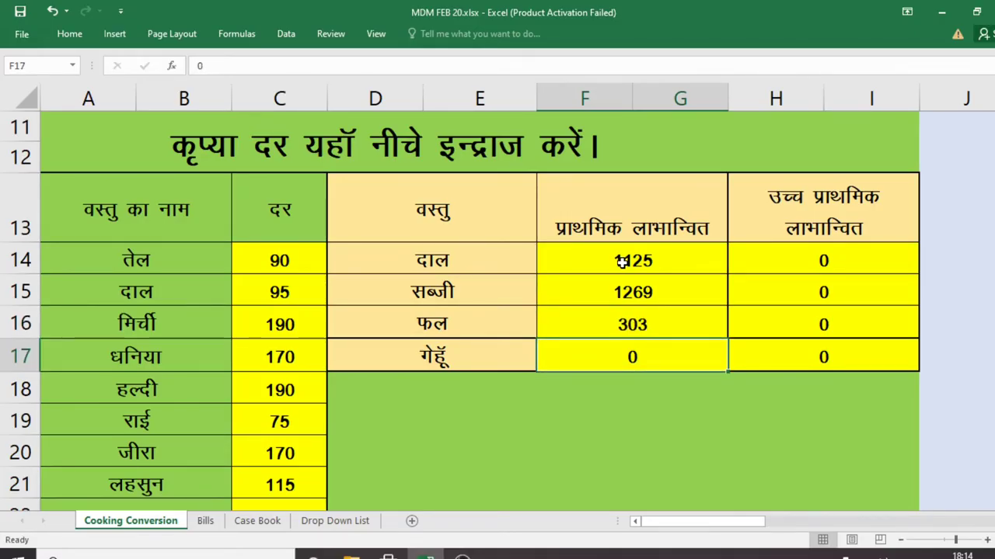
type("152")
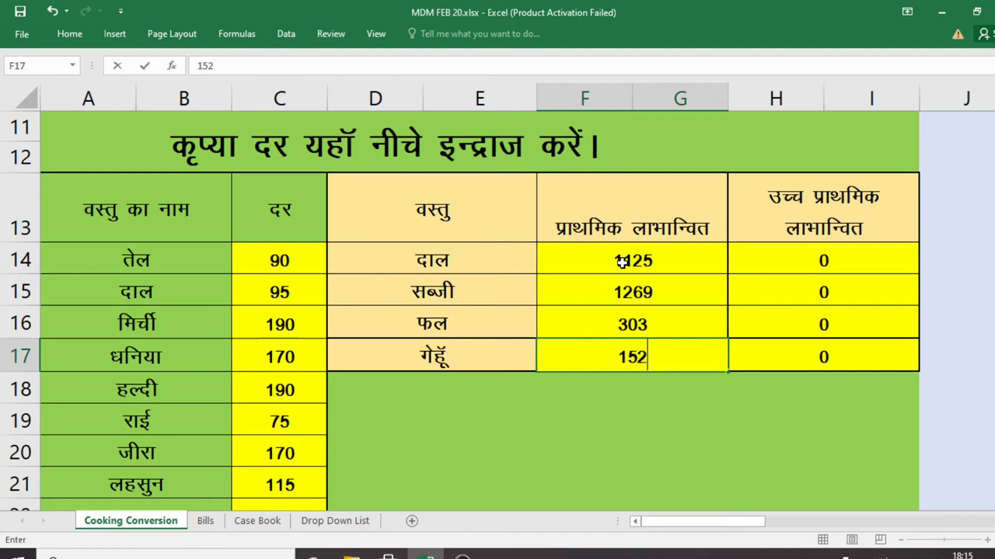
left_click(831, 262)
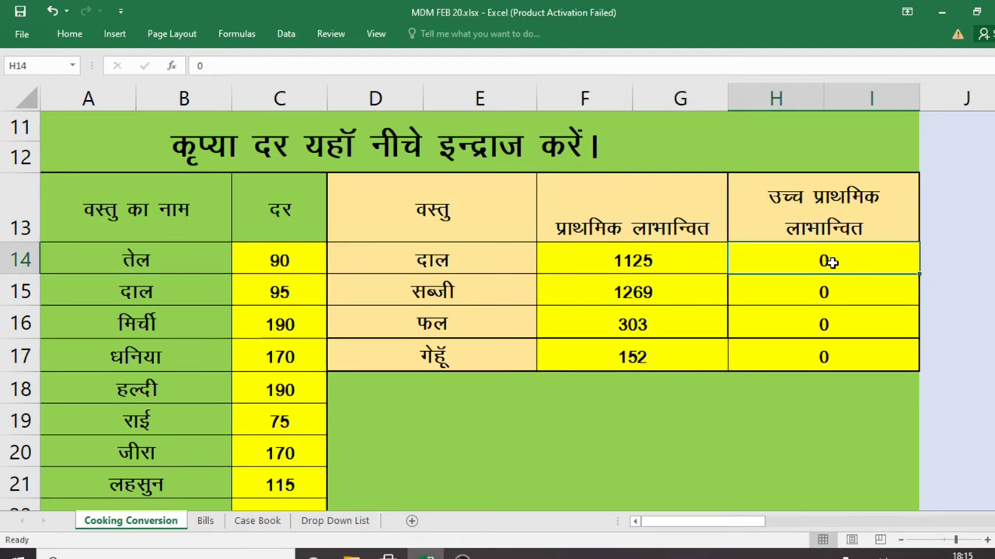
- Enter upper-primary counts 1342, 1510, 390 and 268 into H14:H17
type("1342")
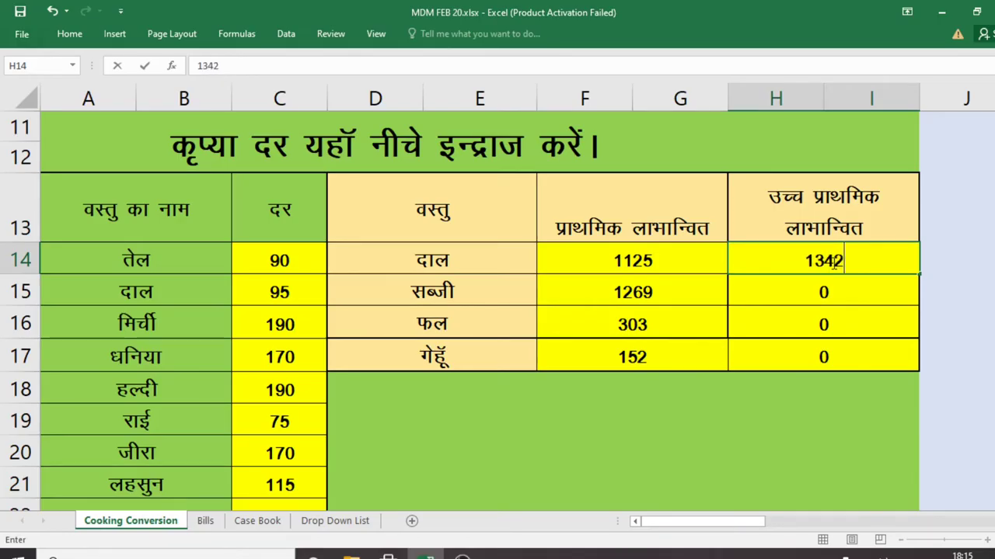
key("Return")
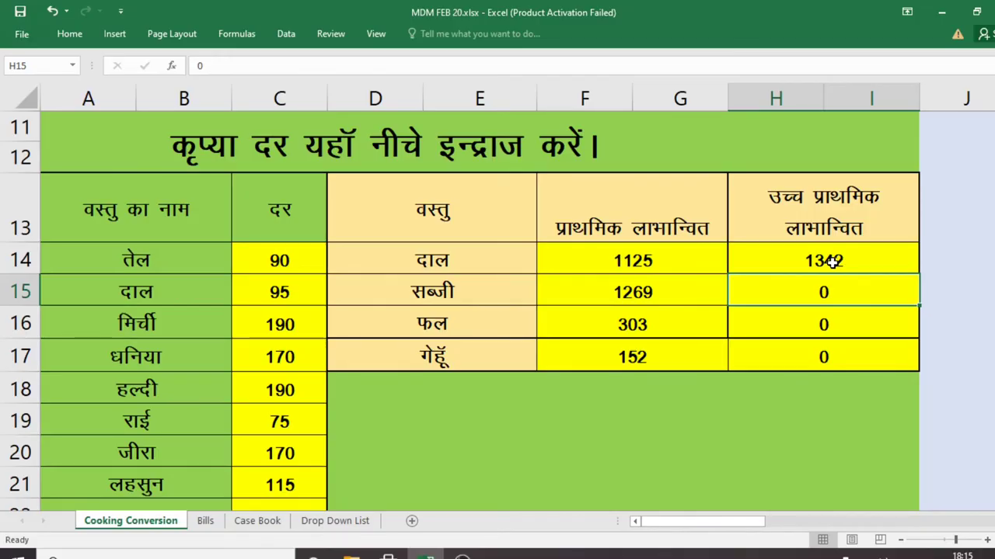
type("1510")
key("Return")
type("2")
key("BackSpace")
type("390")
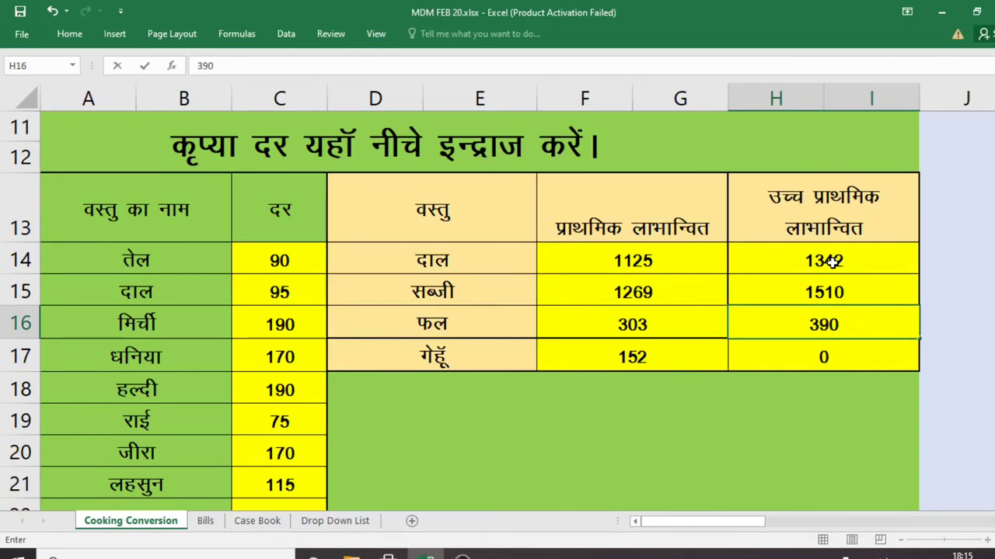
key("Return")
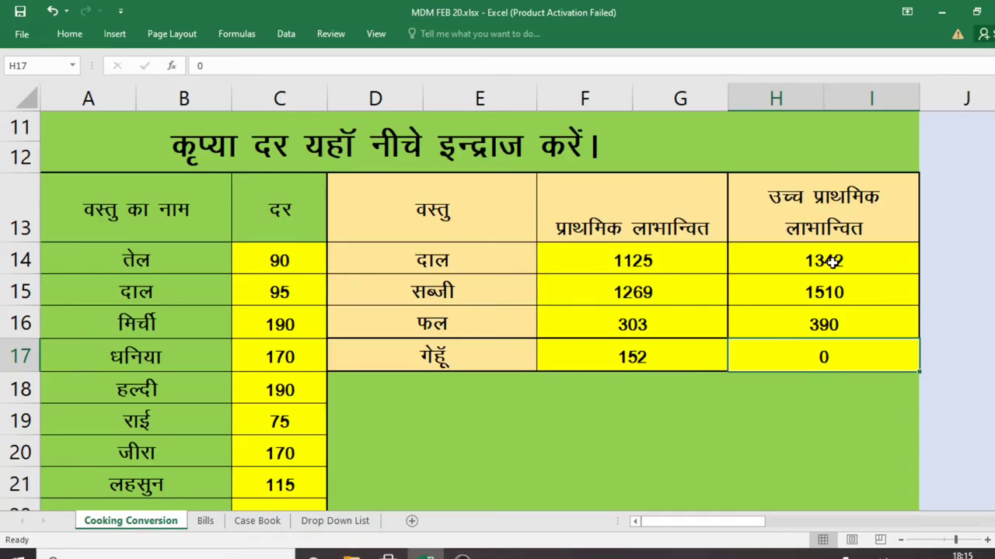
type("23")
key("BackSpace")
type("68")
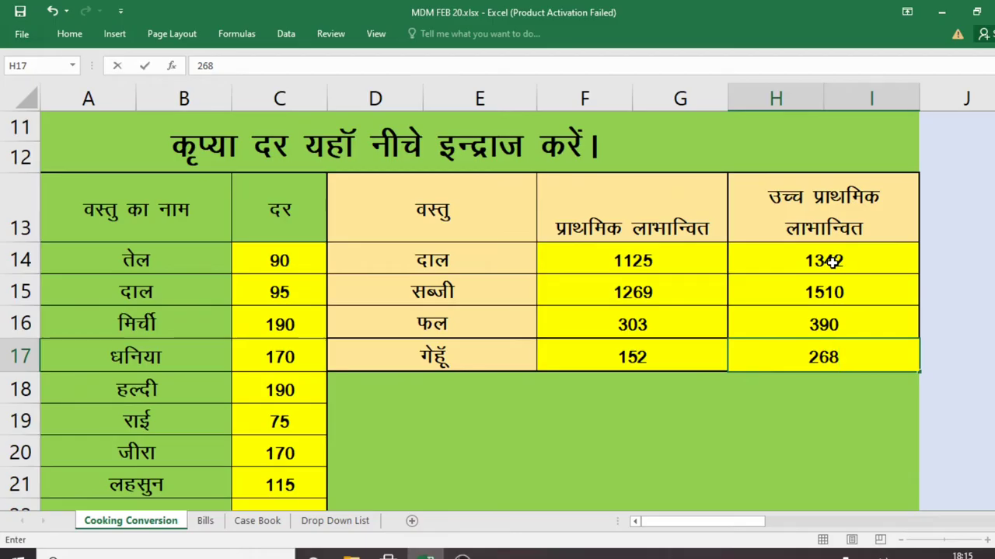
key("Return")
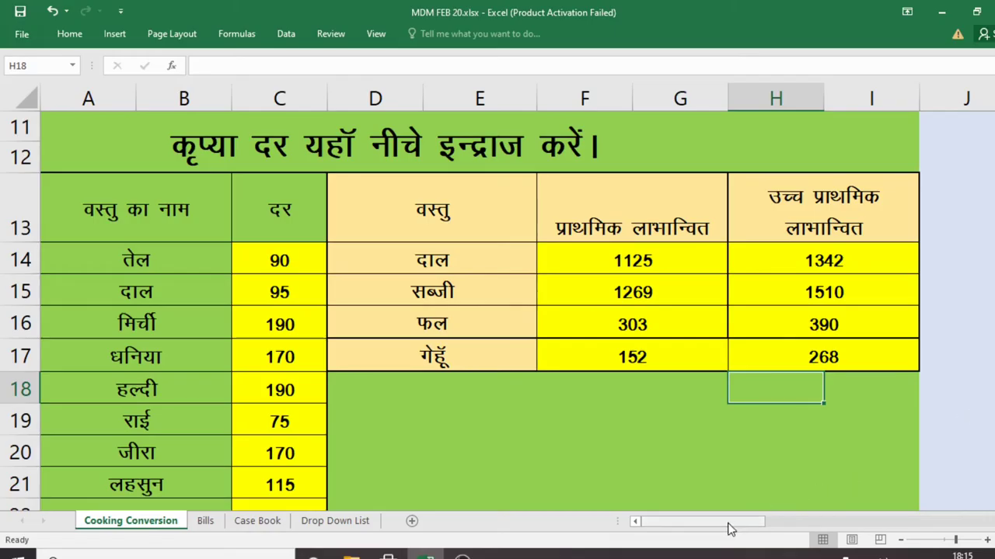
left_click_drag(994, 334, 993, 308)
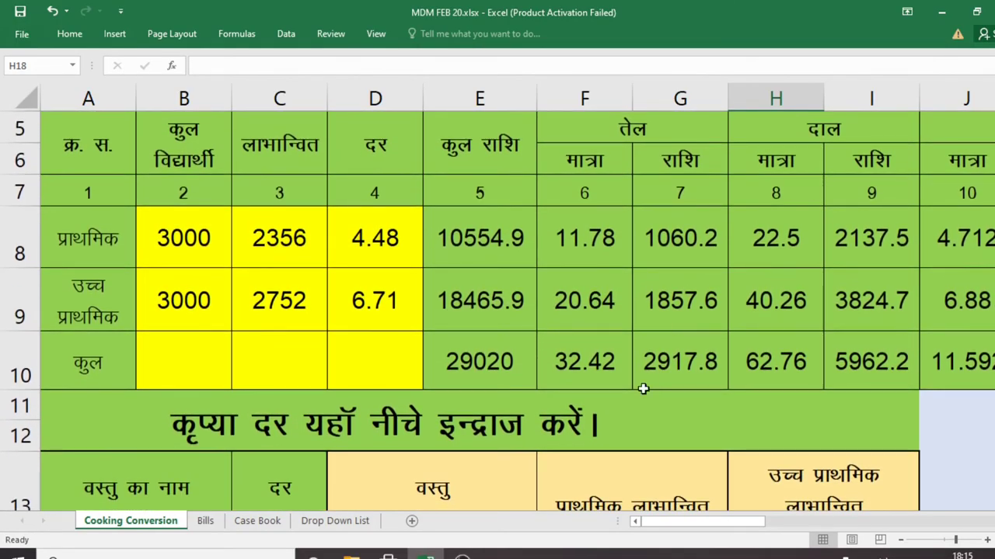
left_click_drag(708, 524, 910, 528)
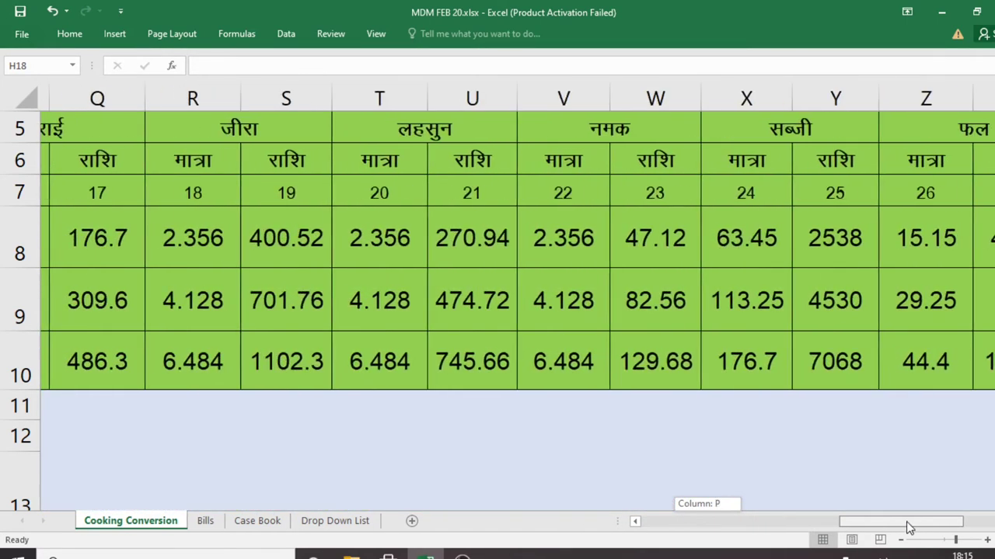
left_click_drag(909, 528, 967, 533)
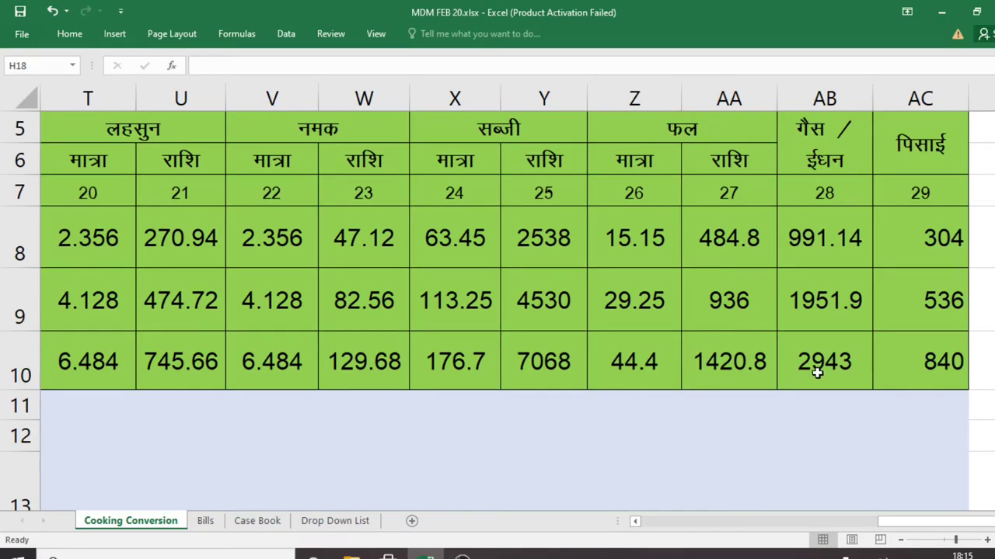
left_click_drag(894, 521, 585, 520)
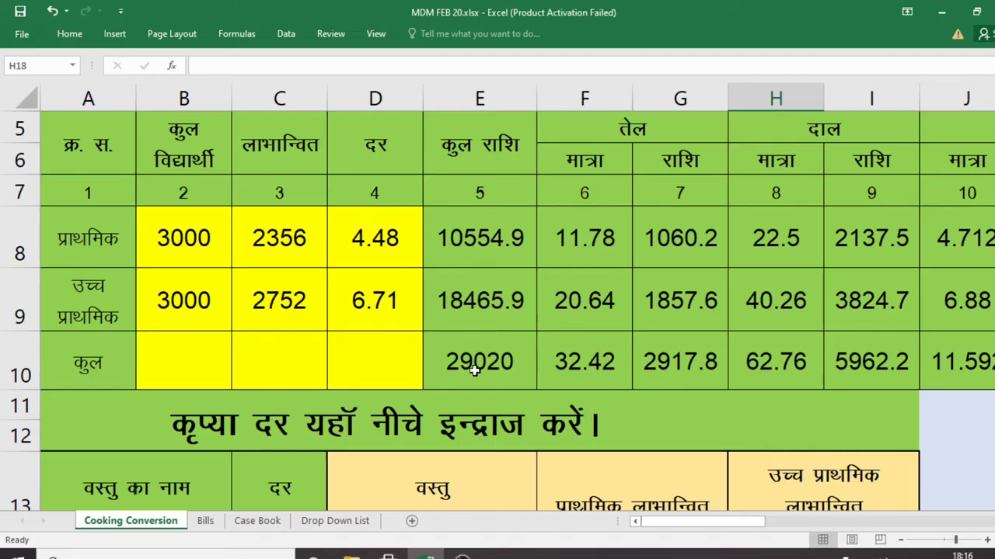
left_click_drag(700, 522, 861, 519)
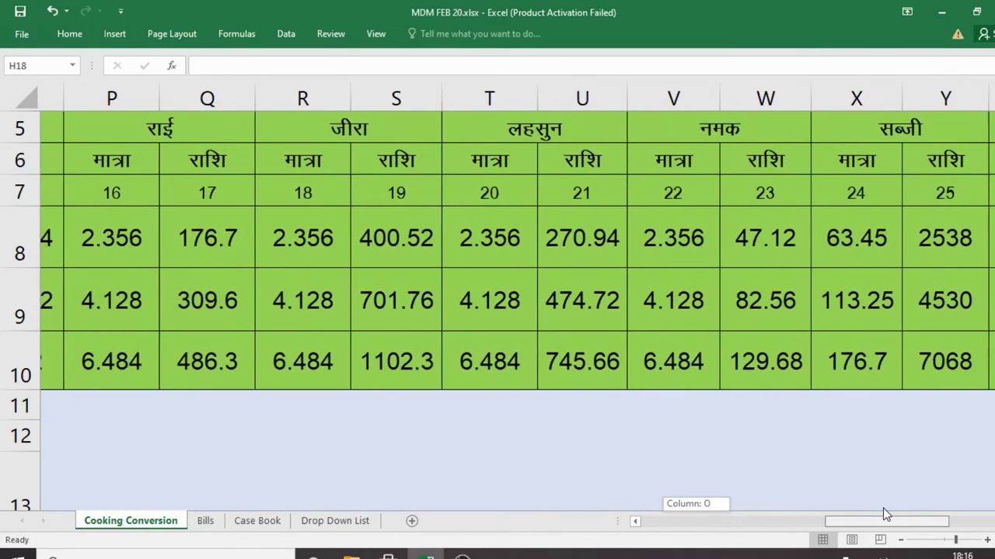
left_click_drag(861, 519, 927, 501)
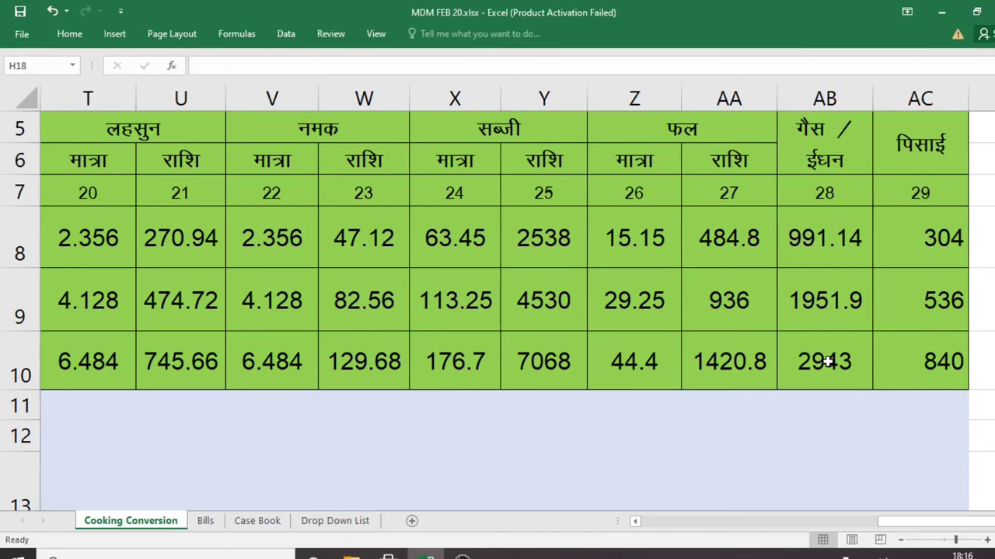
left_click_drag(860, 520, 977, 519)
left_click_drag(917, 526, 640, 519)
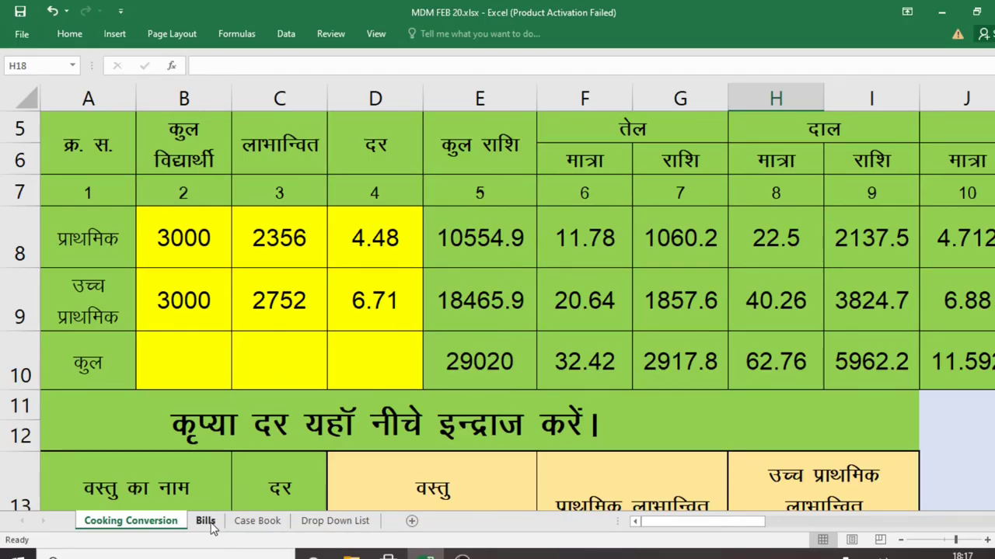
- Switch to the Bills sheet and zoom in two steps to read the vendor invoices
left_click(205, 521)
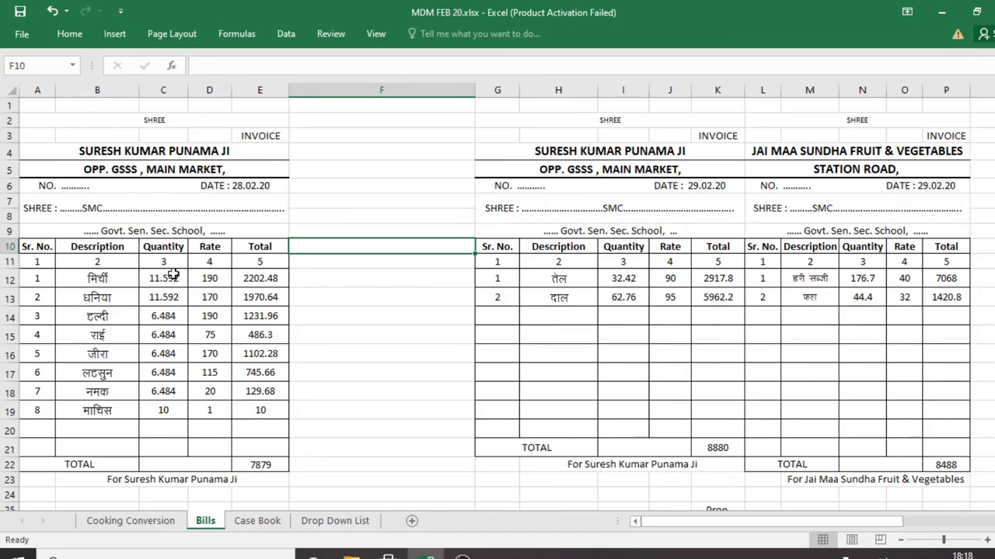
left_click(988, 542)
left_click(988, 541)
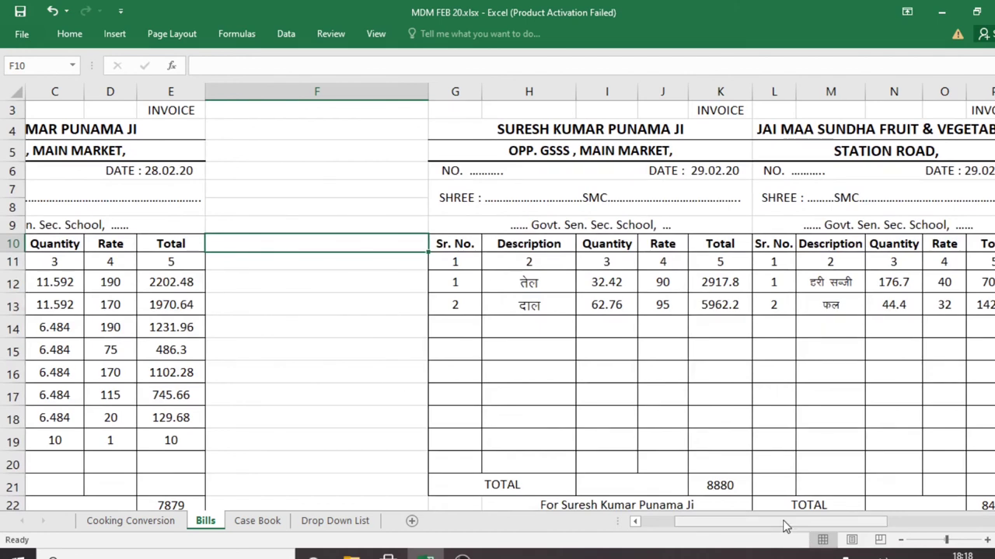
left_click_drag(784, 527, 698, 521)
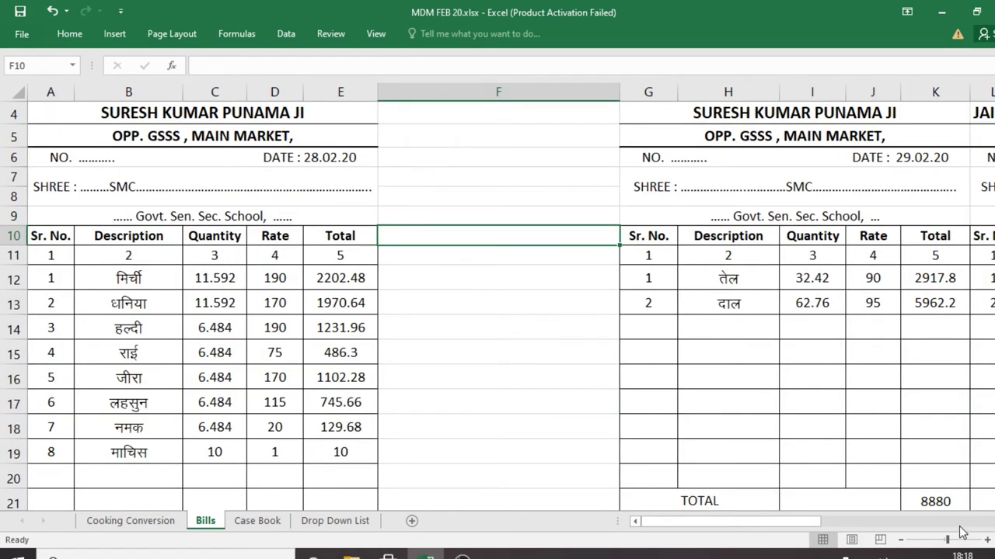
scroll(962, 533, "down", 1)
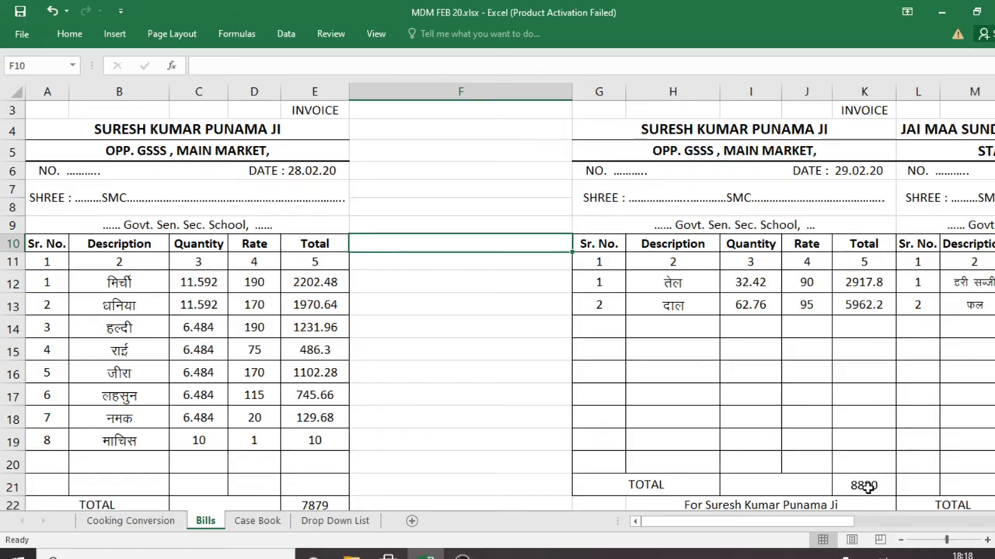
left_click_drag(765, 529, 855, 533)
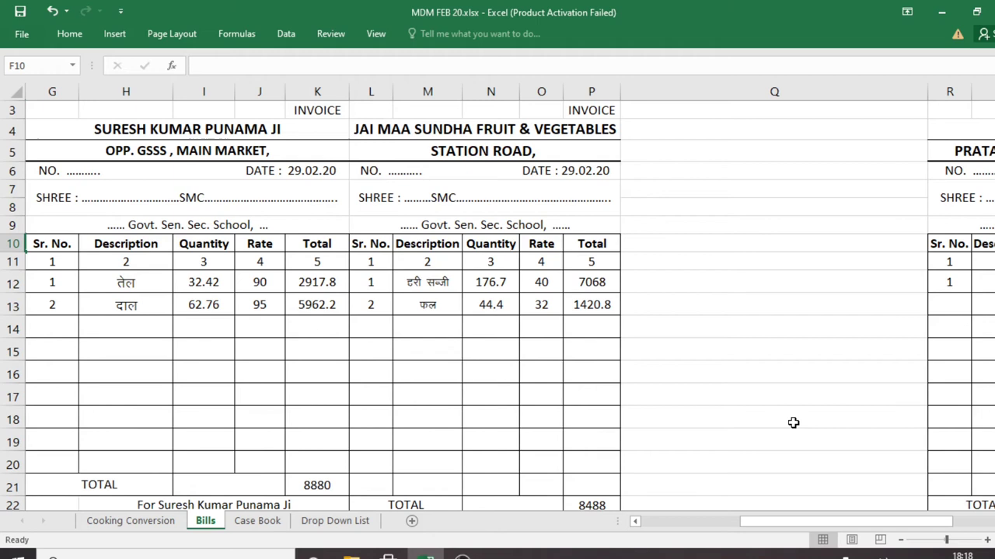
left_click_drag(849, 522, 913, 520)
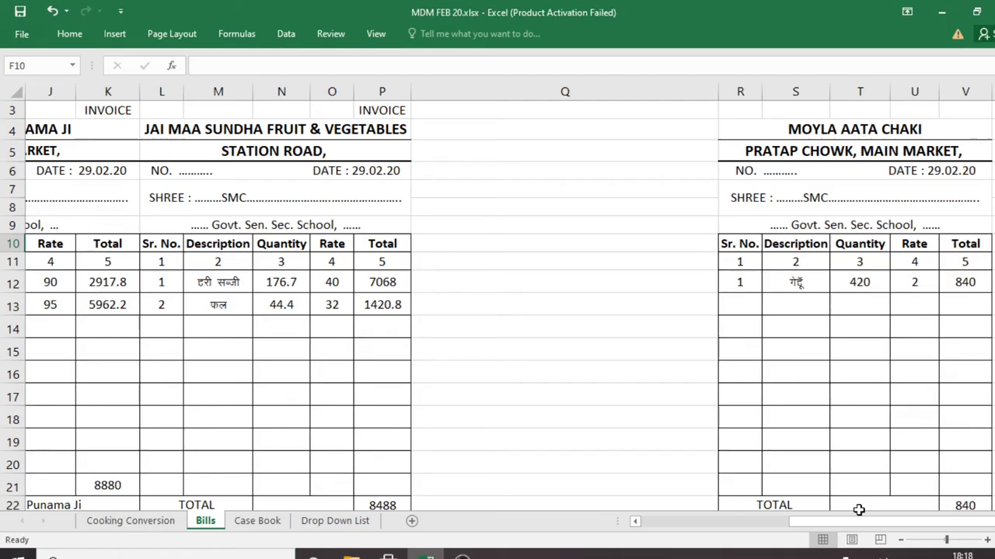
left_click_drag(822, 529, 851, 521)
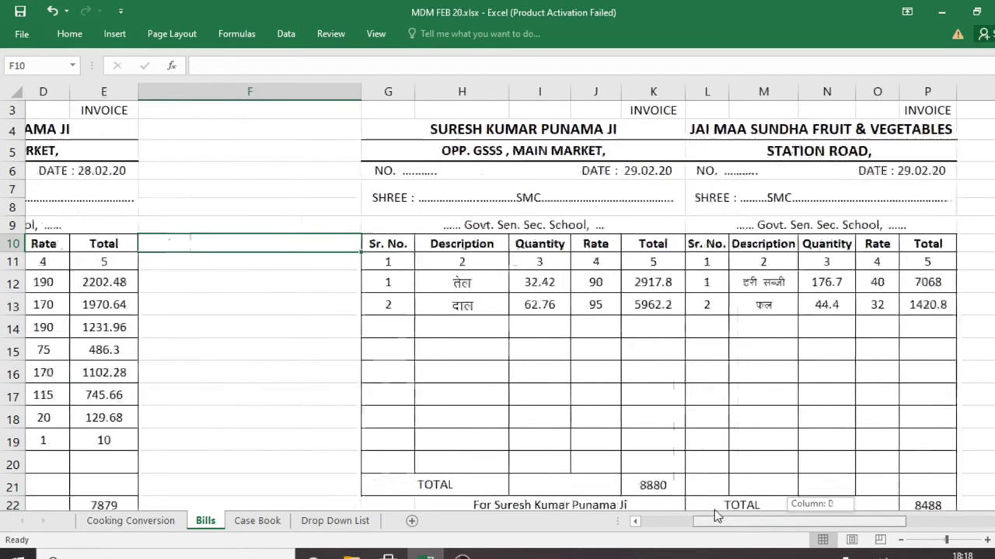
left_click_drag(851, 521, 704, 521)
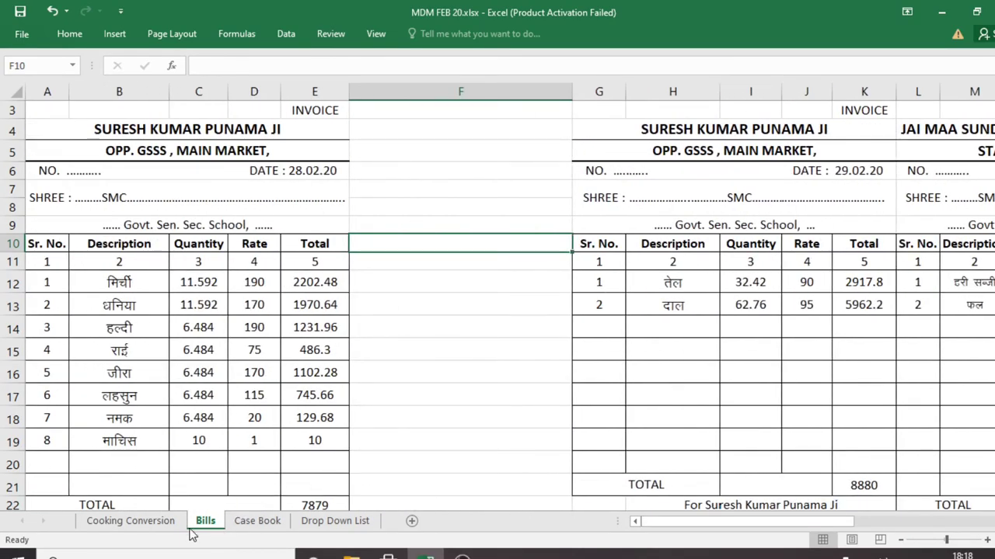
- Undo the matchbox entry back to 0, check the Cooking Conversion sheet, then return to Bills
key("ctrl+z")
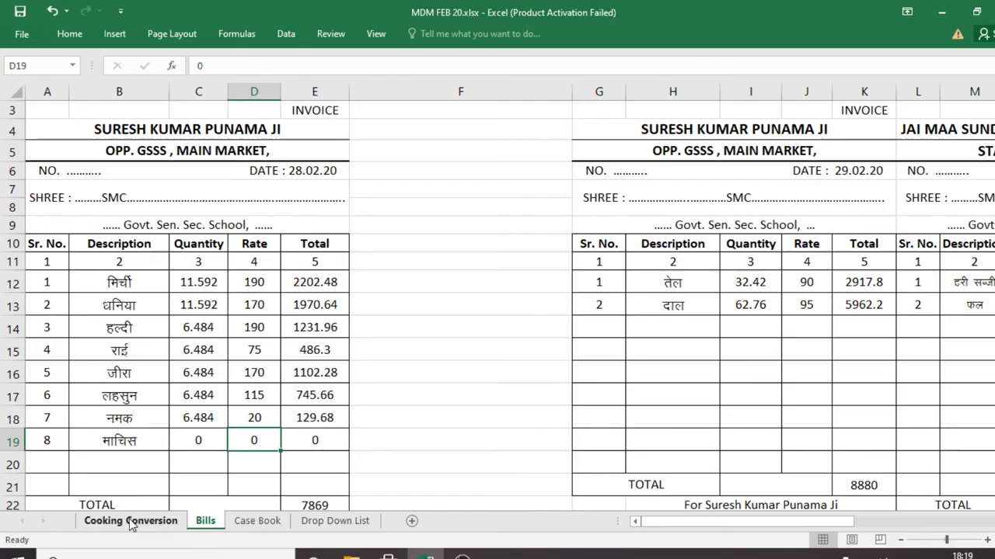
left_click(132, 522)
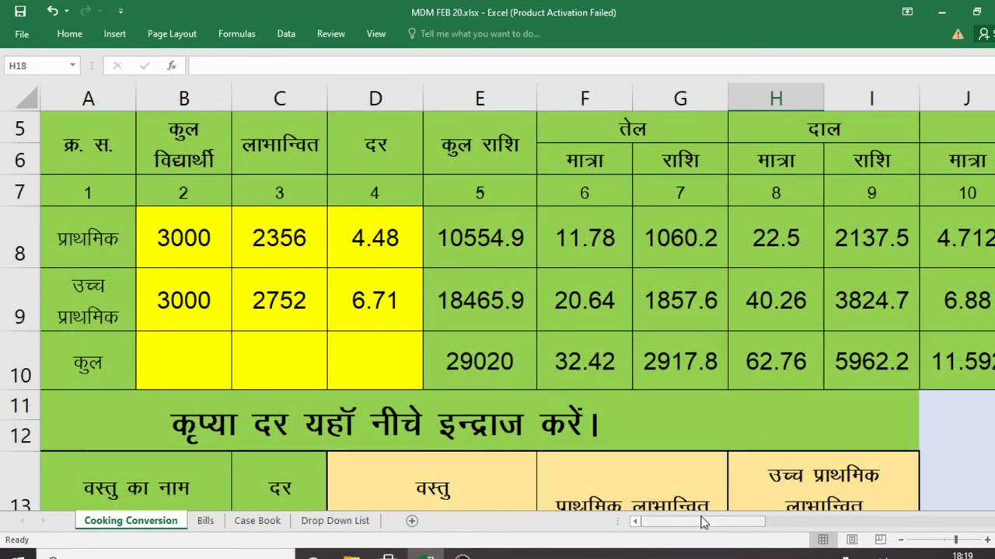
left_click_drag(702, 522, 966, 522)
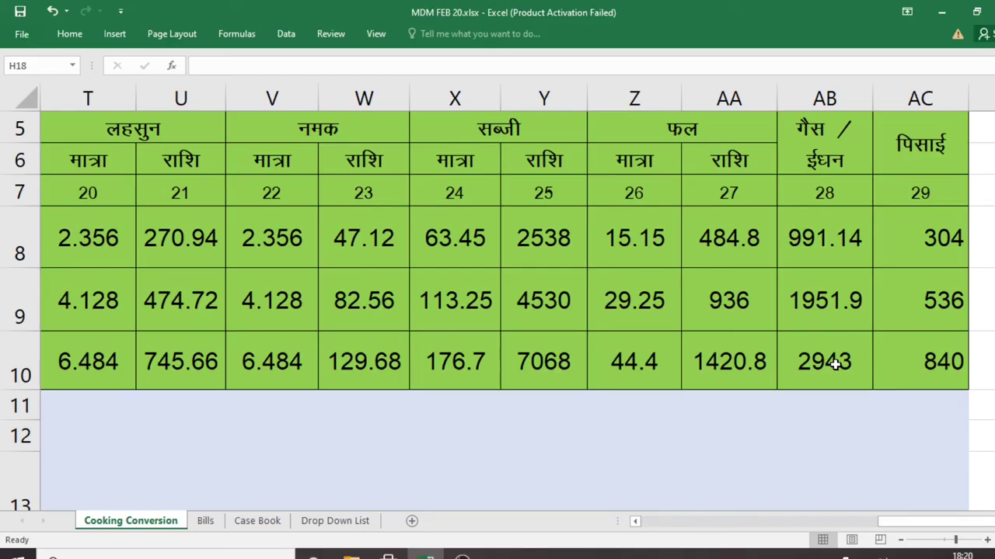
scroll(834, 365, "down", 1)
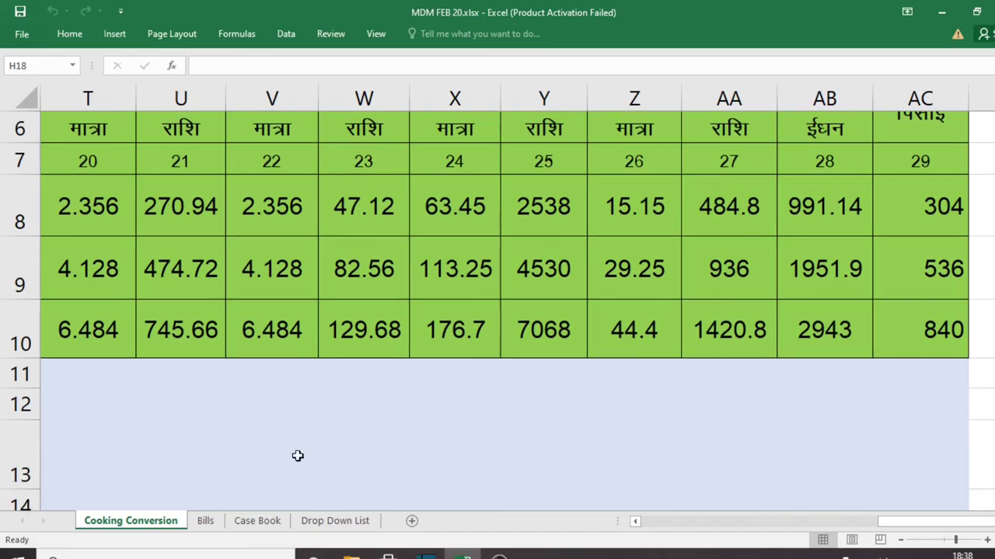
left_click(202, 522)
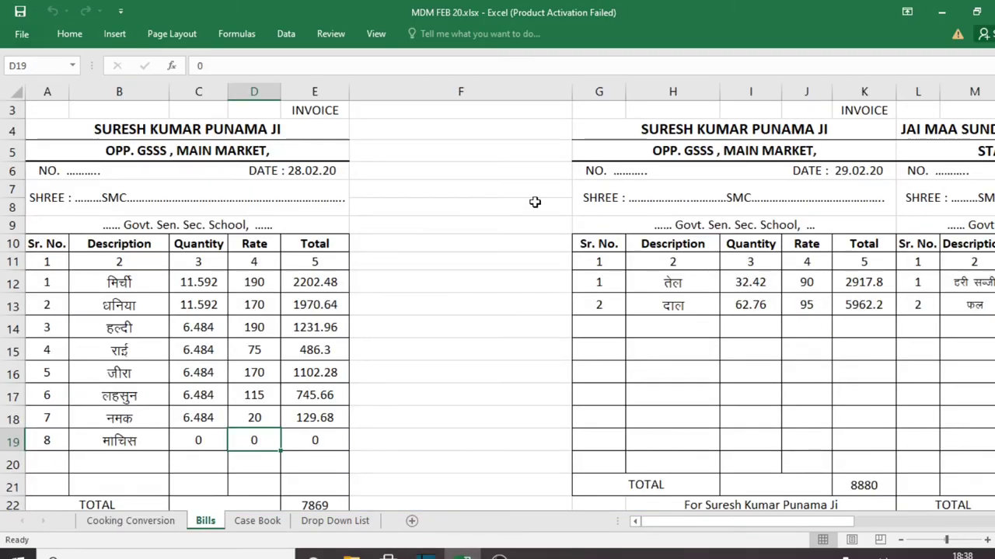
- Rename the first invoice's vendor heading in A4 to 'JAI MAA SUNDHA'
left_click(223, 137)
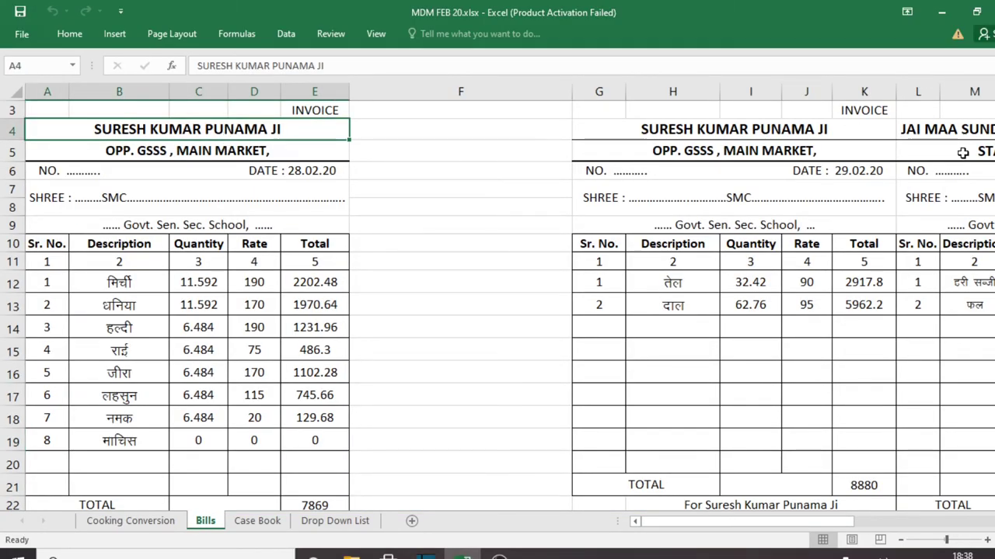
scroll(498, 306, "up", 1)
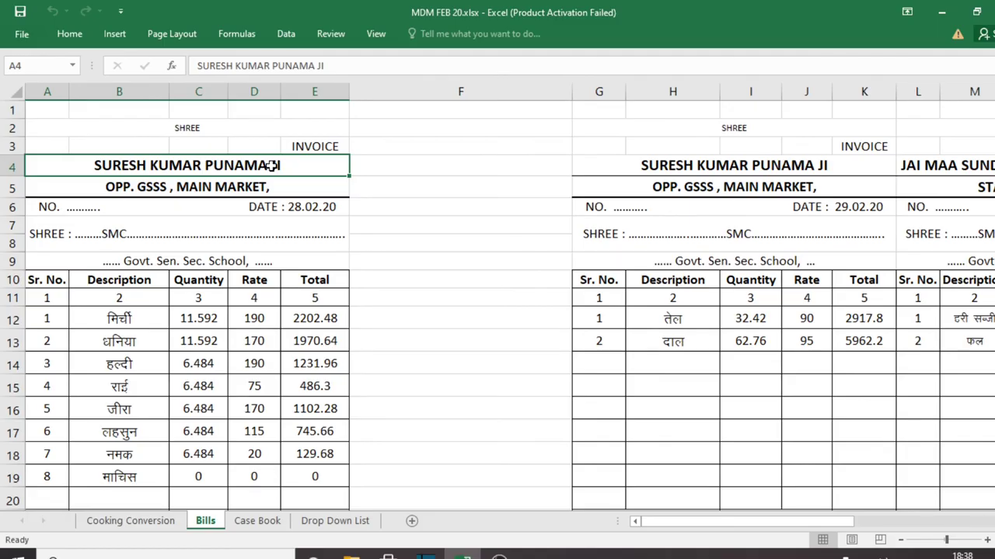
type("JAI ")
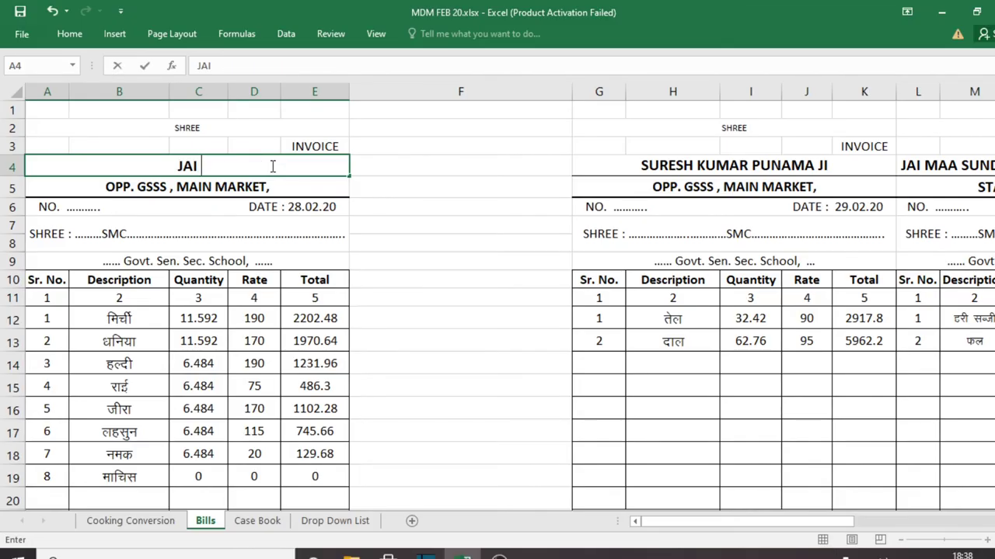
type("MAA SUNDHA")
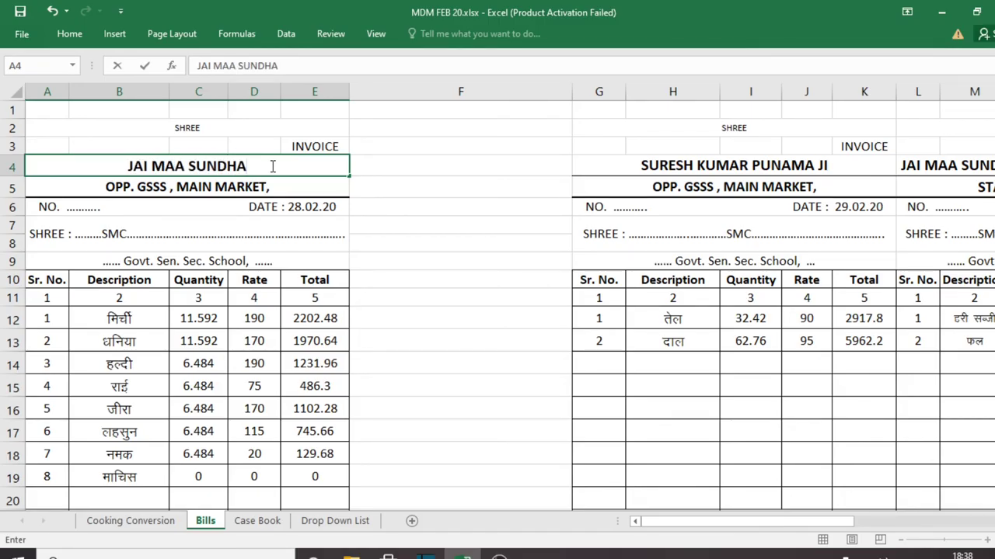
left_click(237, 189)
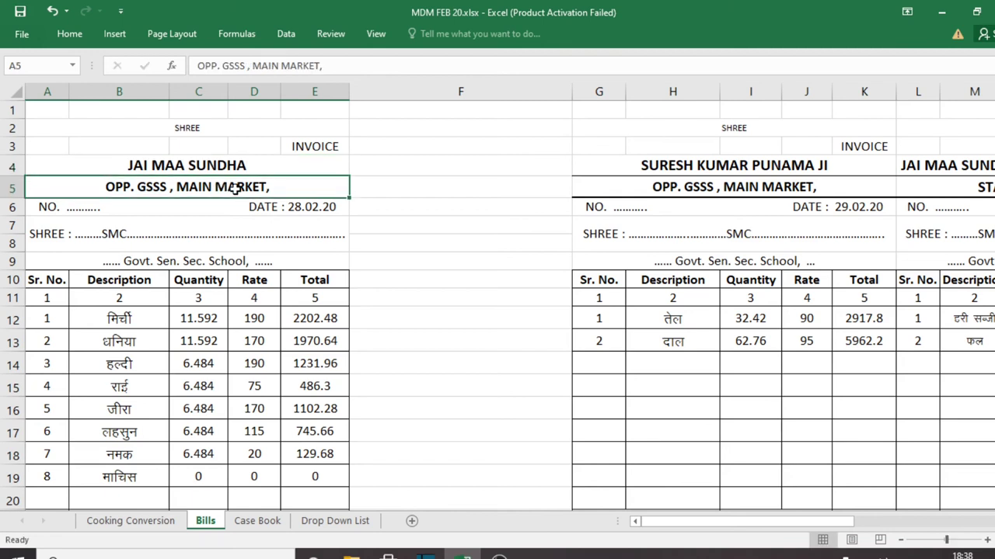
- Review the invoice number, school rows and signature line of the first invoice
left_click(300, 210)
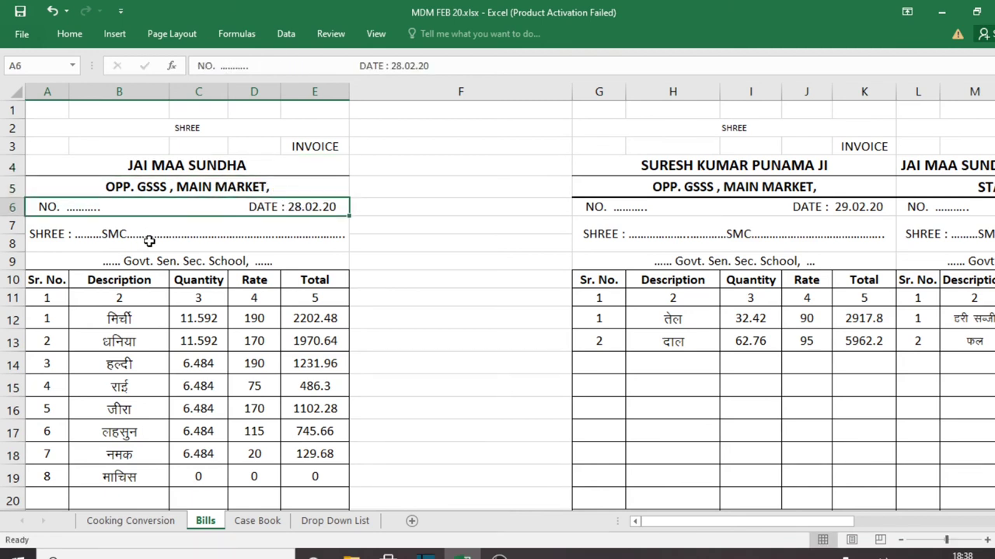
left_click_drag(167, 233, 204, 263)
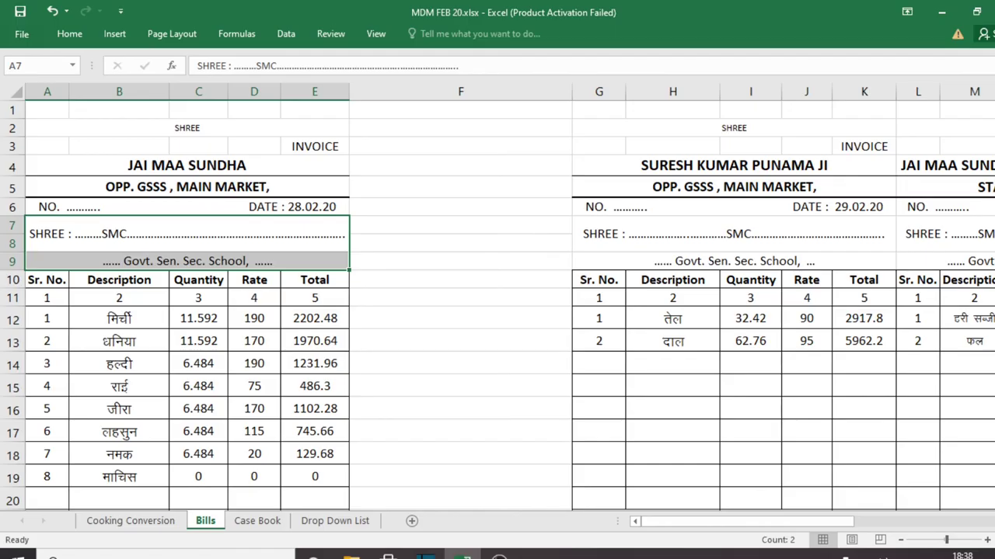
scroll(971, 328, "down", 2)
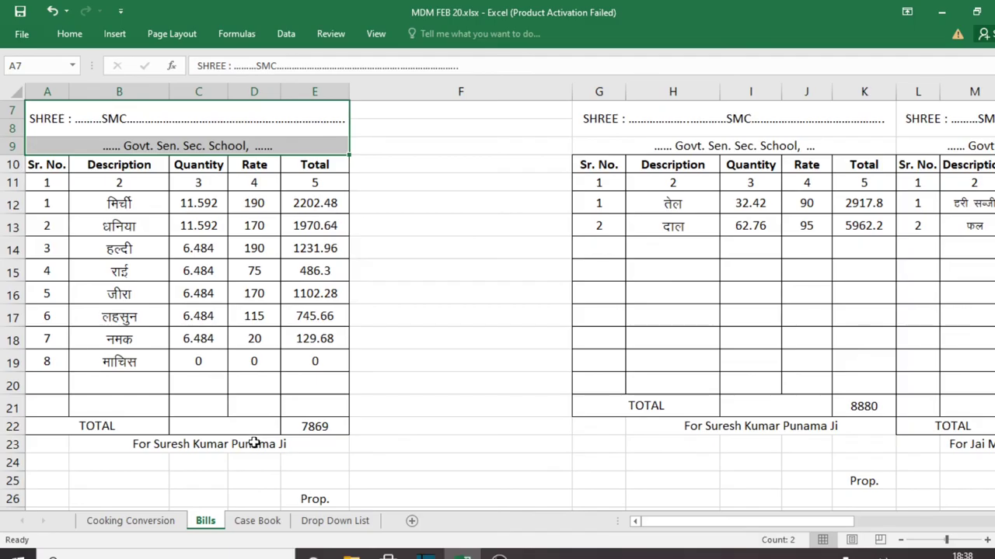
left_click(255, 443)
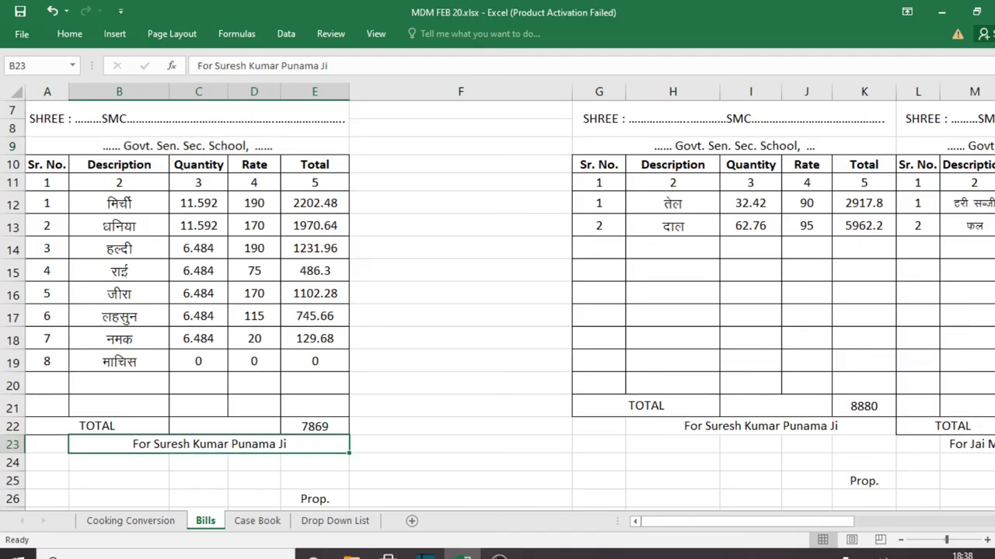
scroll(979, 176, "up", 2)
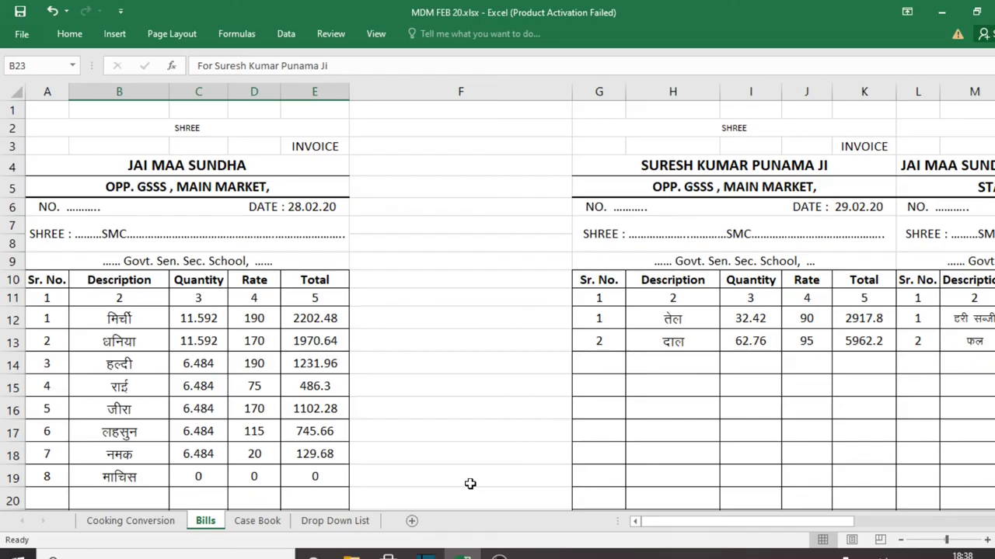
key("ctrl+p")
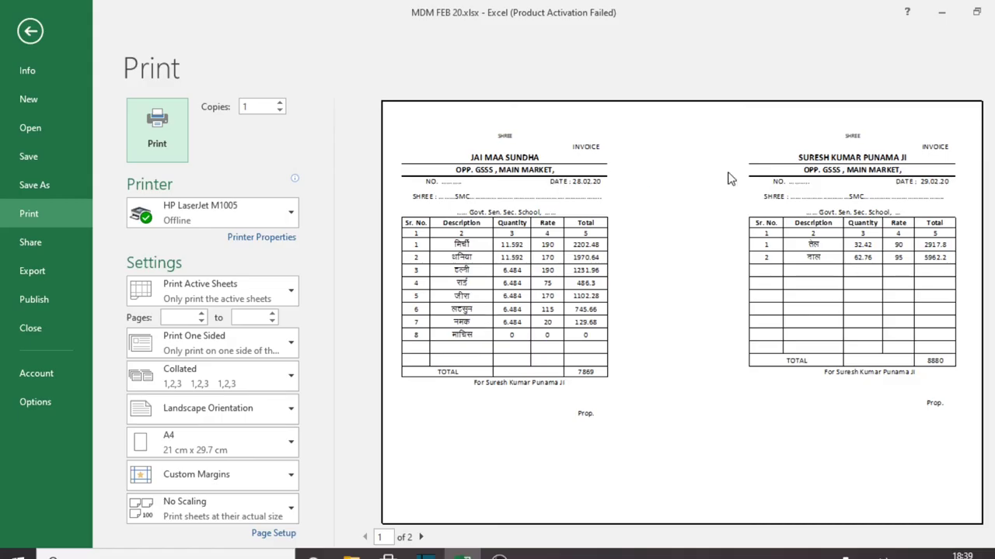
left_click(420, 537)
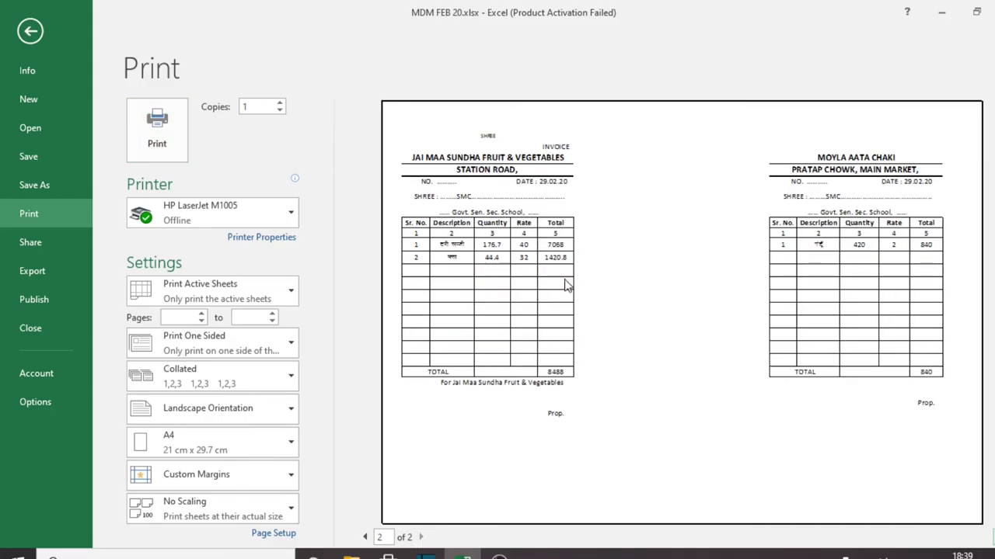
left_click(30, 31)
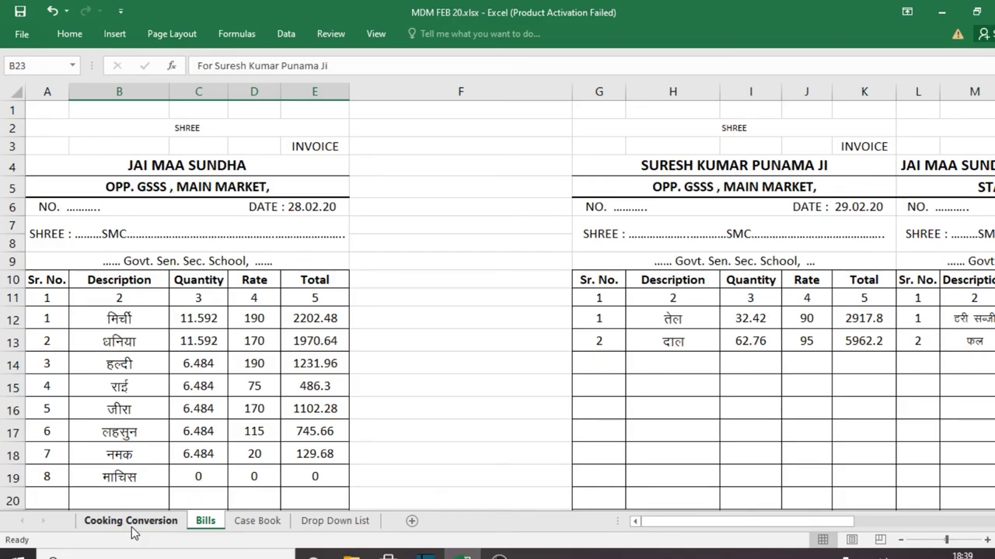
left_click(132, 531)
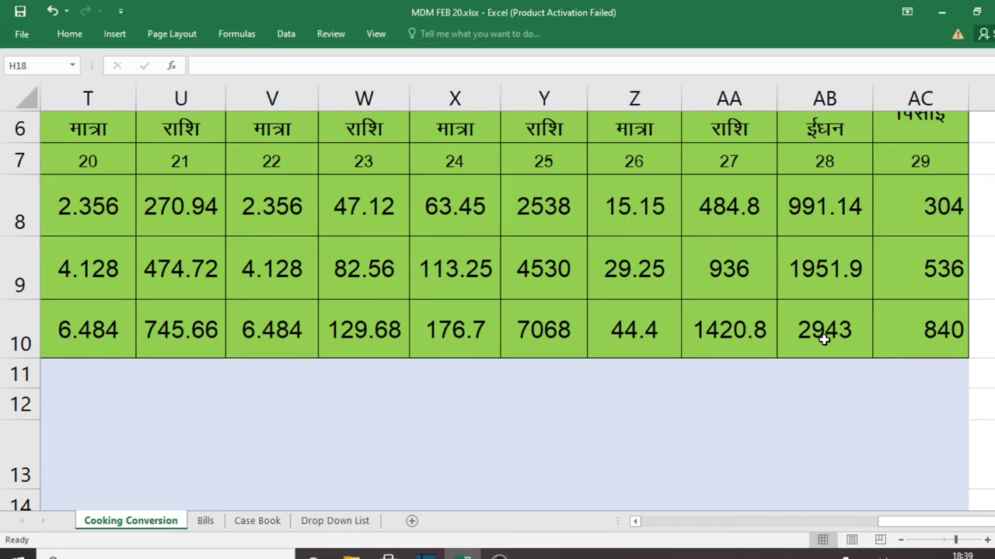
key("ctrl+Page_Down")
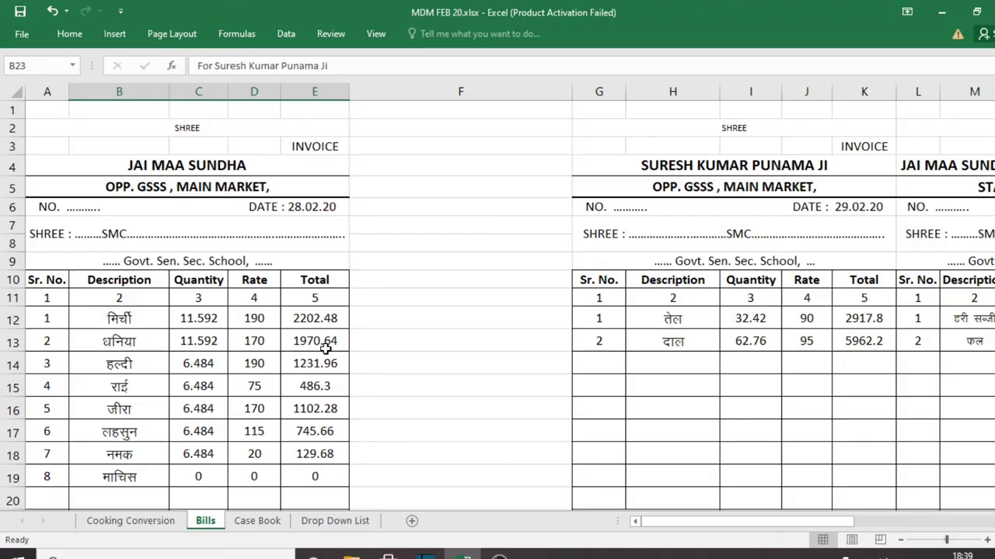